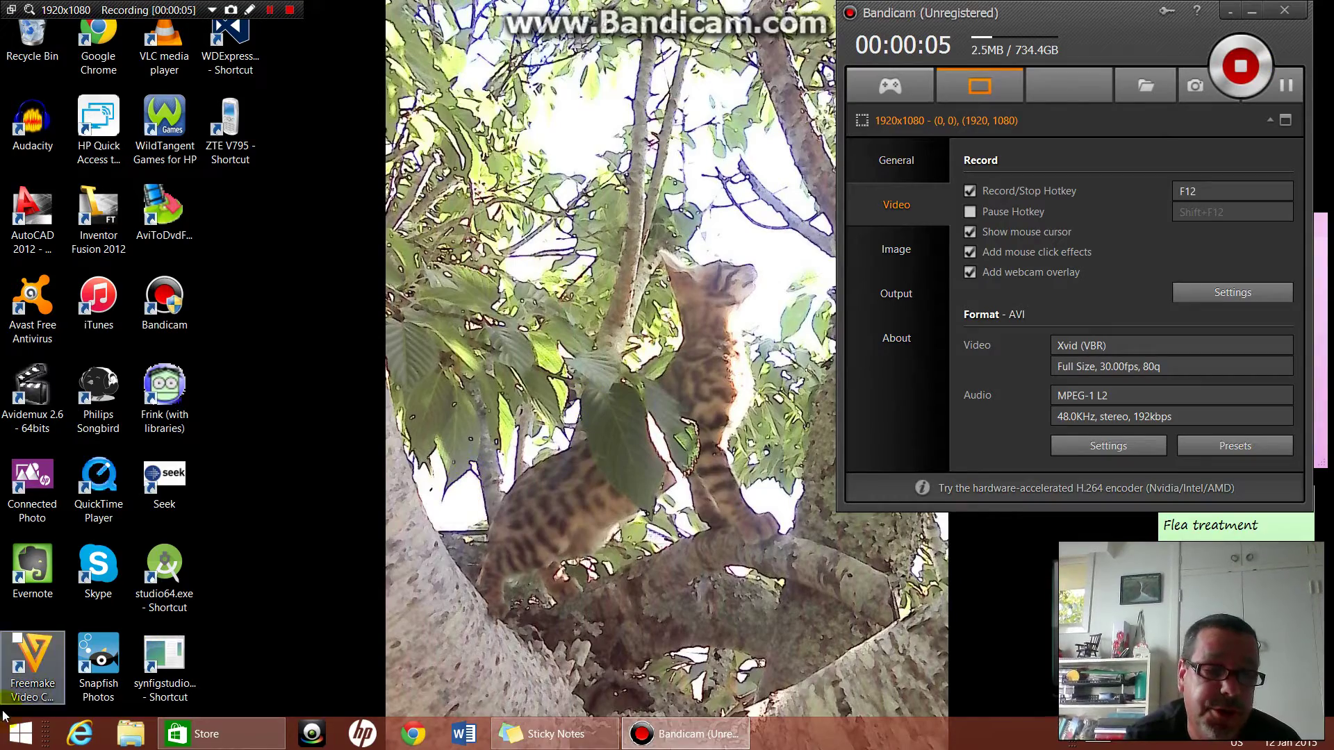
- Launch Graphmatica from the Windows 8 Start screen
click(14, 742)
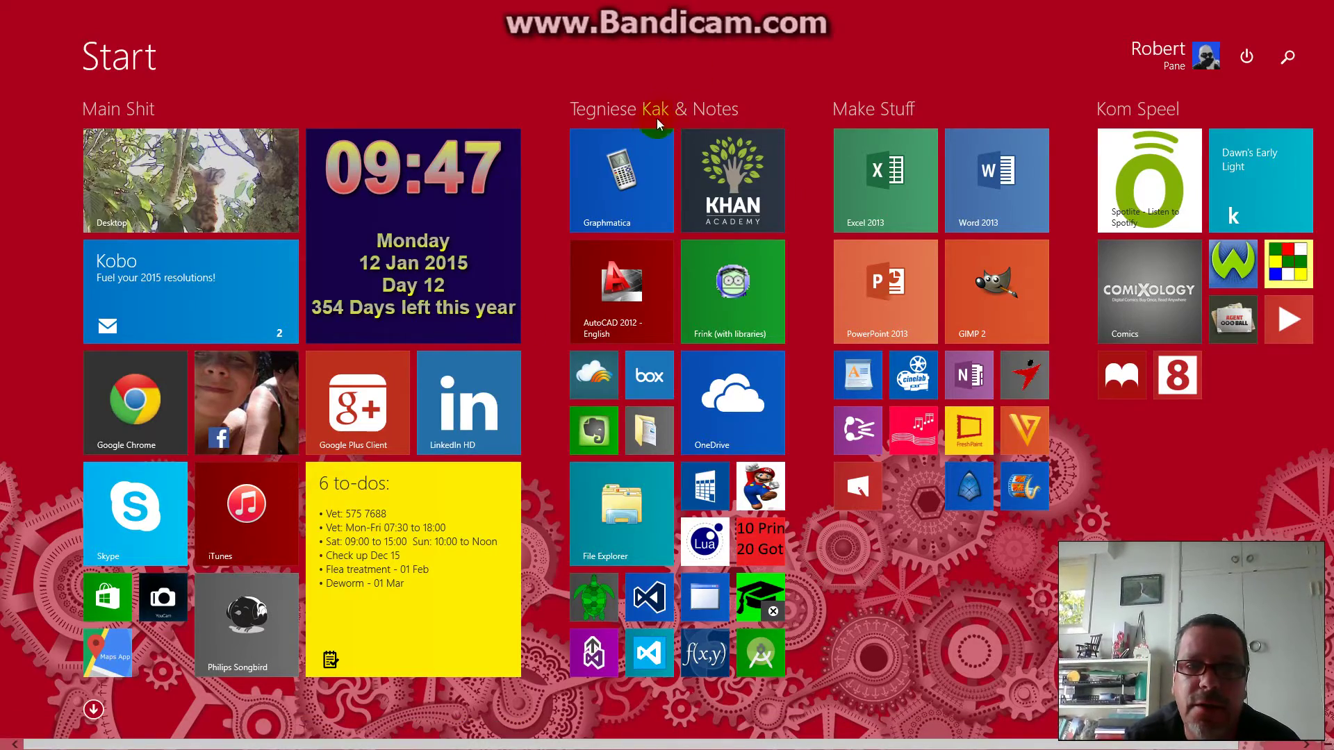
click(640, 155)
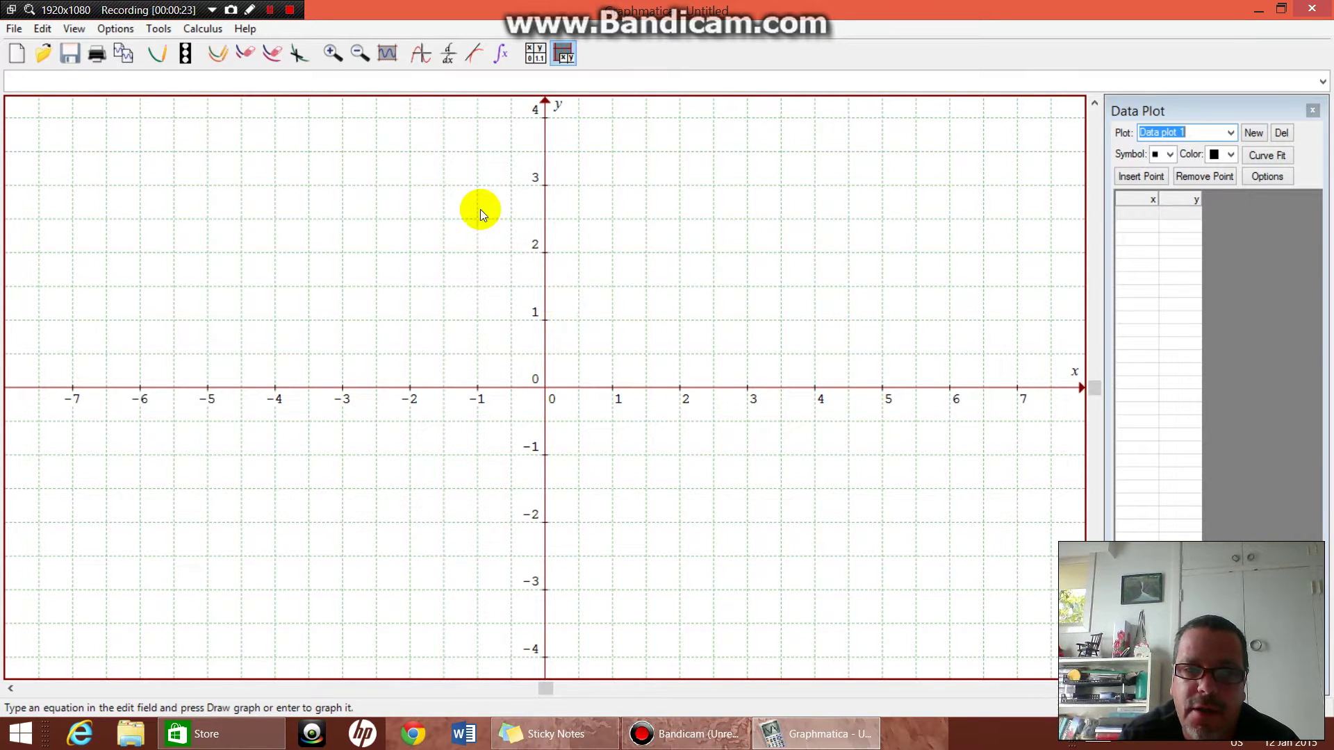
- Enter and plot the point (1, 0) in the first Data Plot row
click(1140, 216)
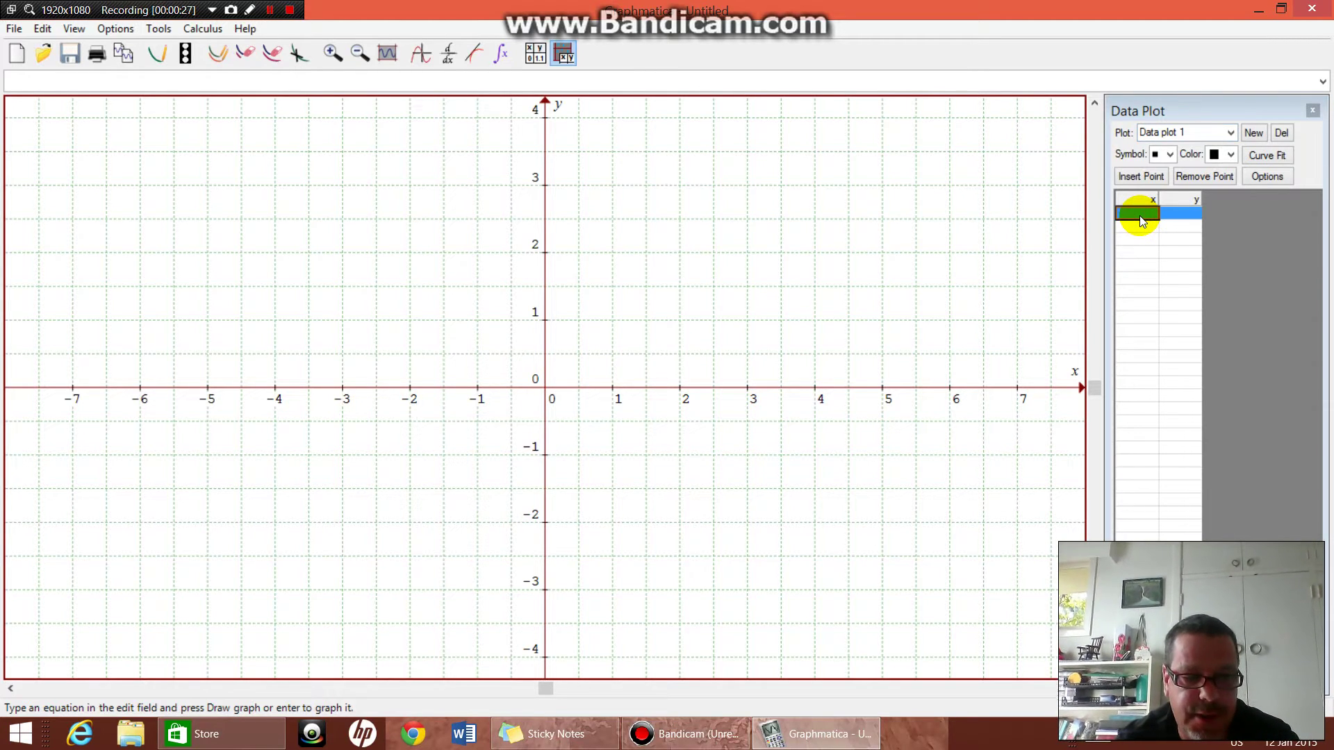
text(1)
key(Tab)
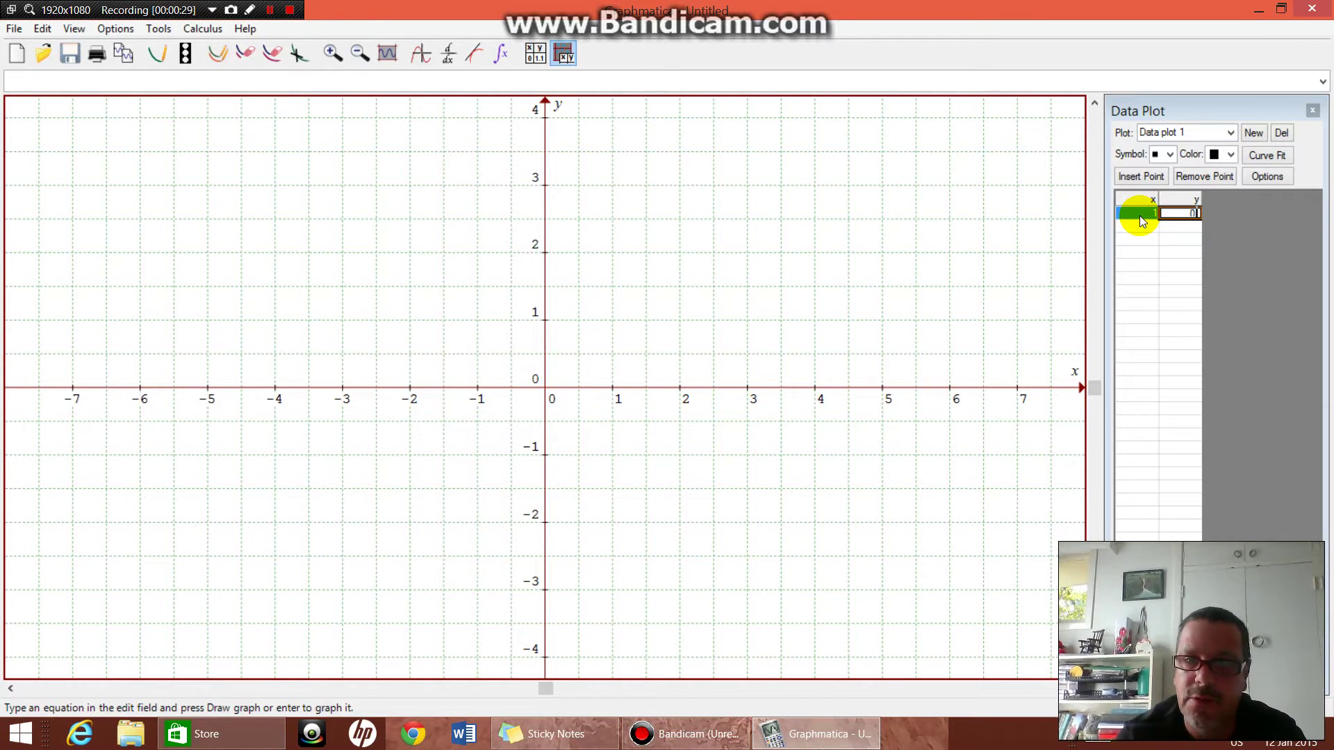
key(Return)
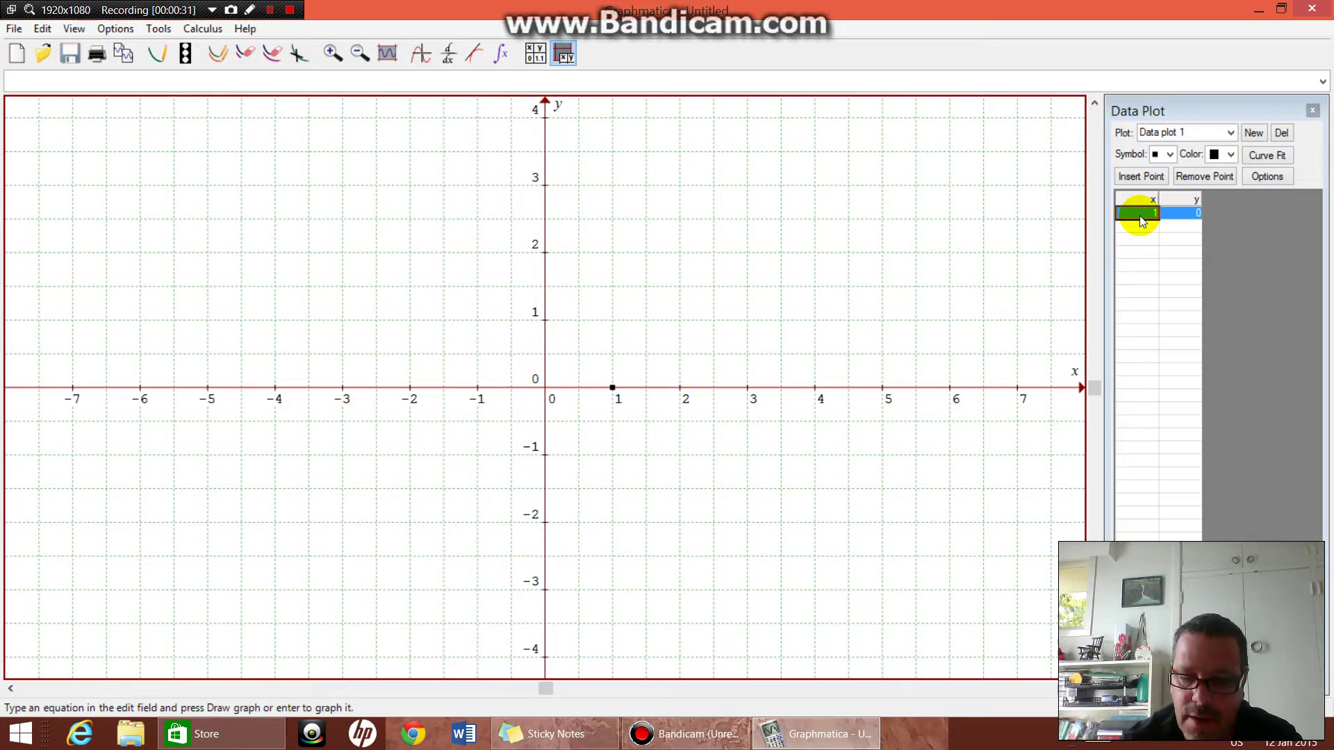
key(Return)
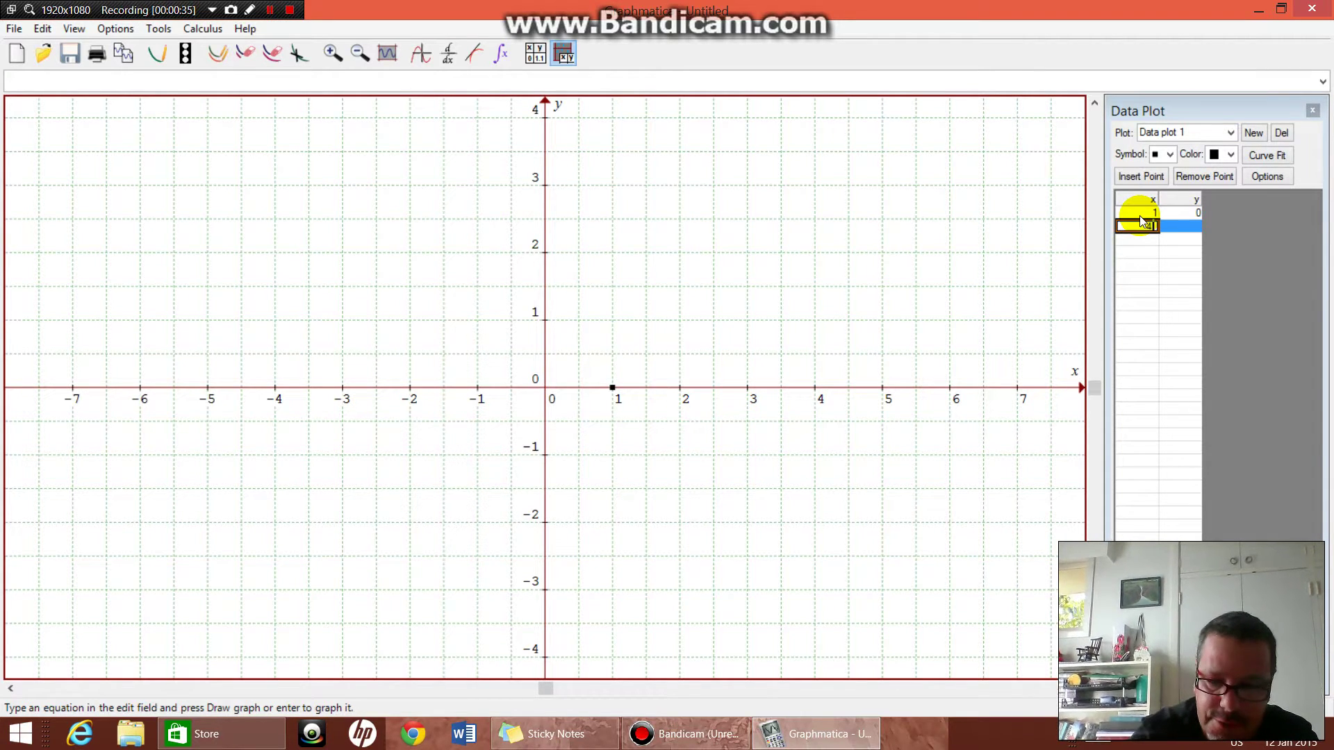
- Enter x = 4 and y = -3 in the second Data Plot row
text(4)
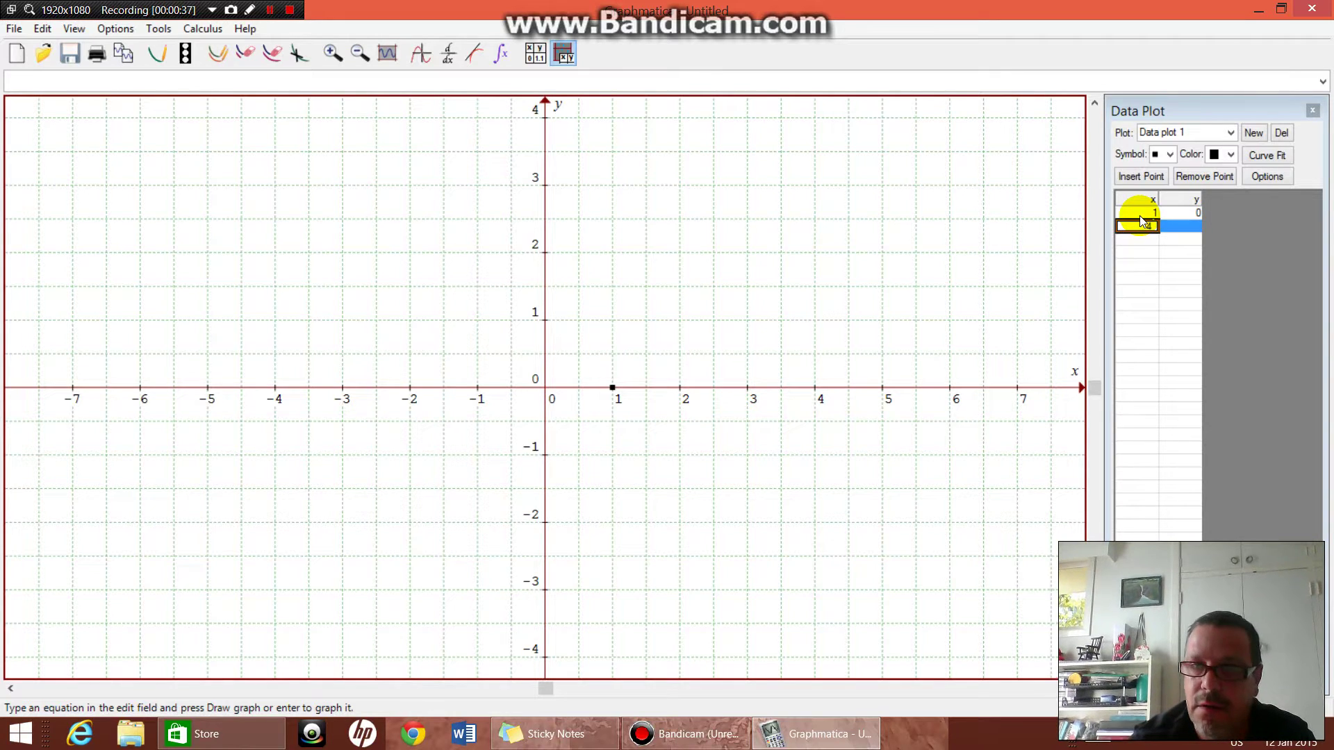
key(Tab)
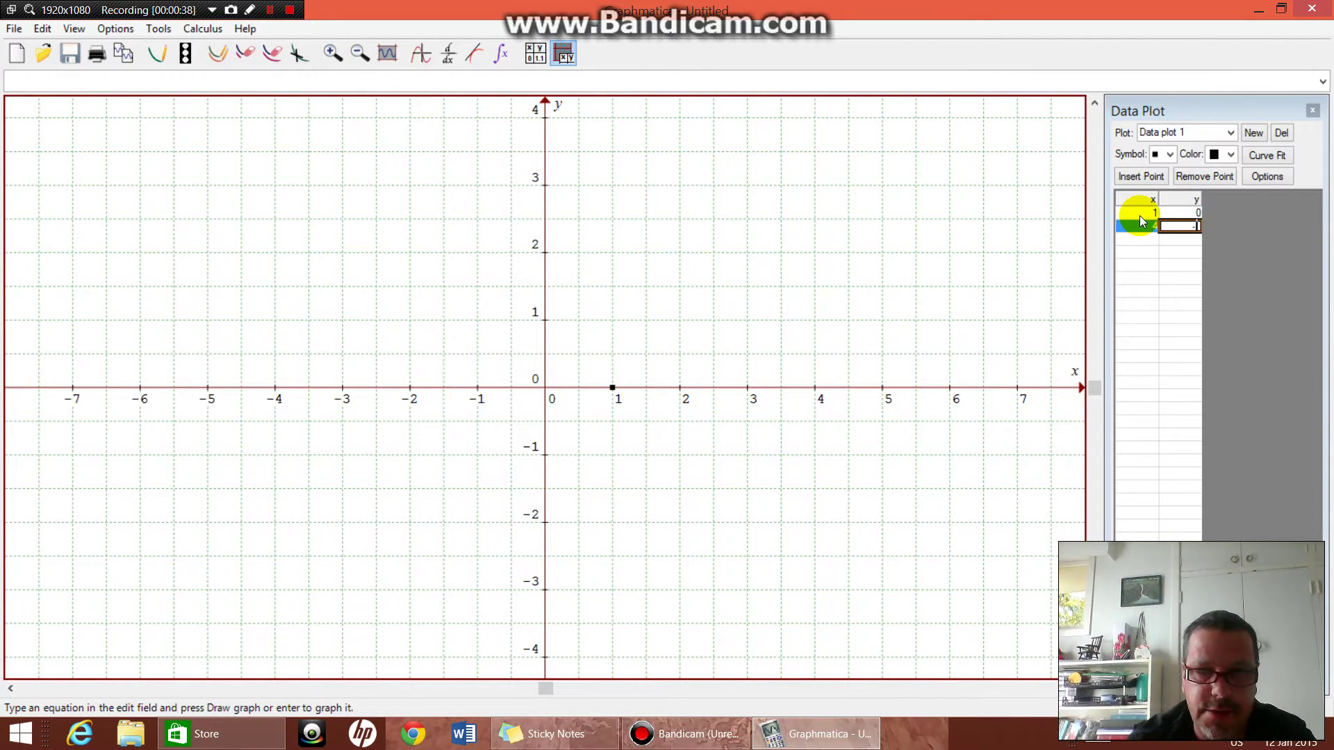
text(-3)
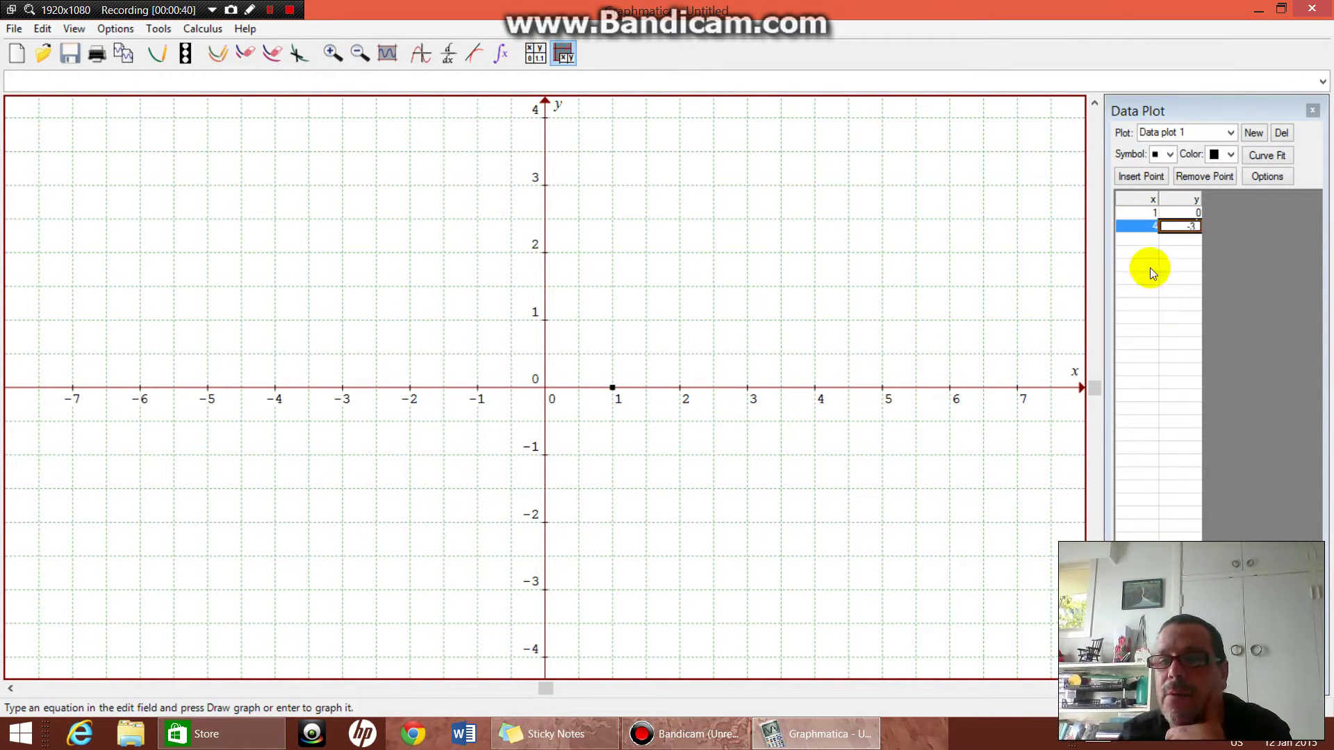
- Select Sinusoidal as the curve-fit equation type in Global Settings
click(1266, 178)
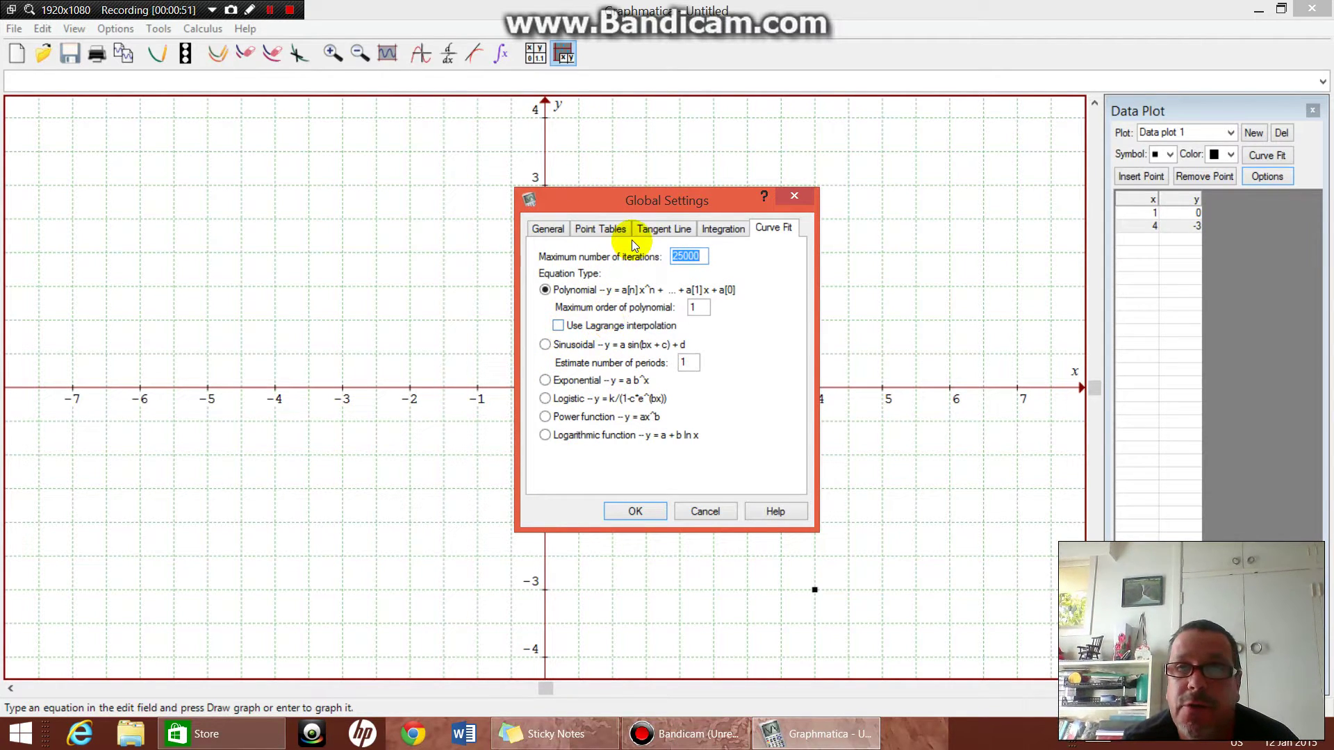
click(546, 345)
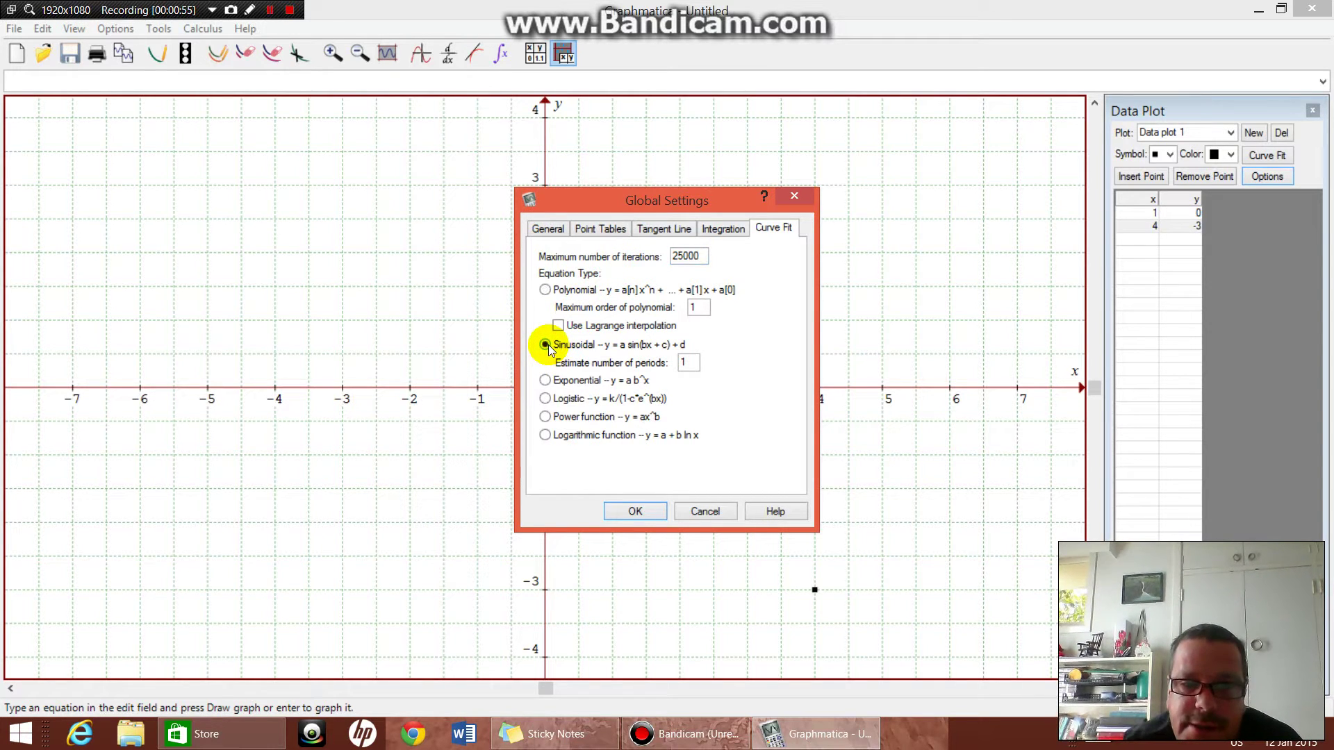
click(619, 435)
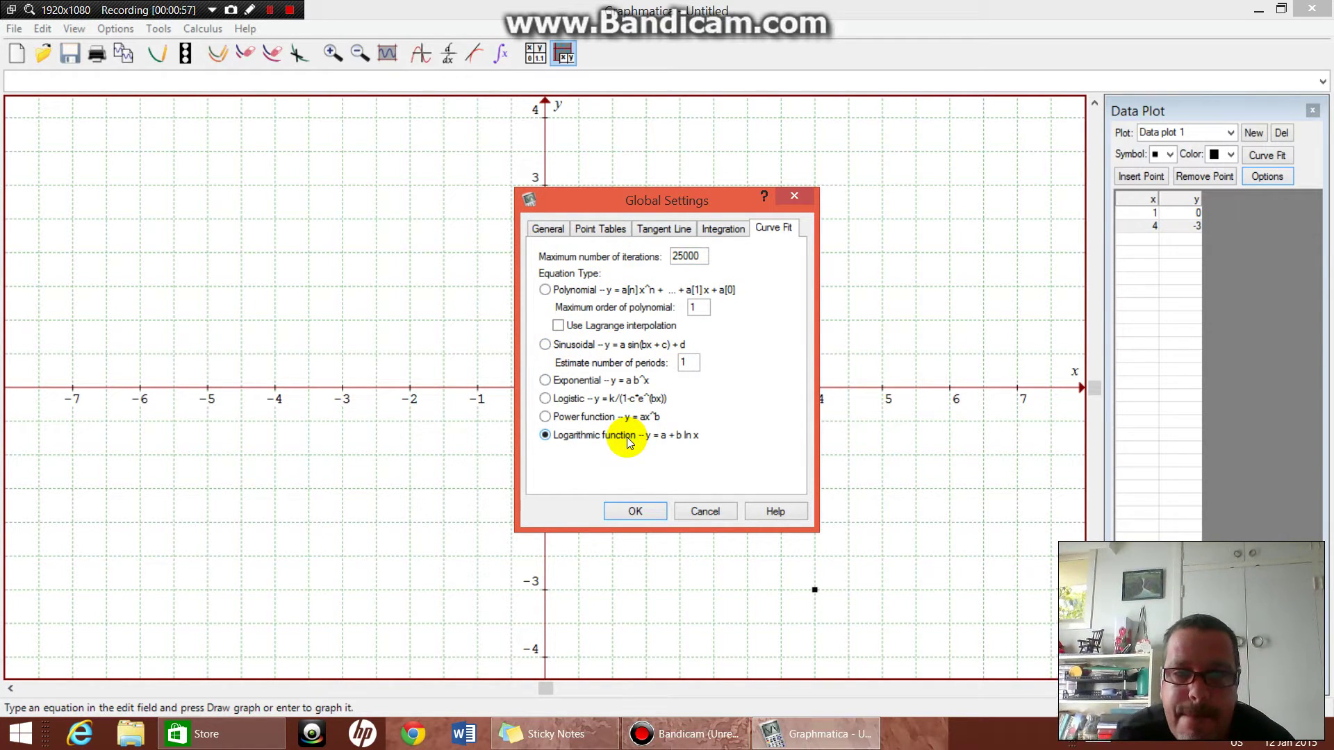
click(546, 345)
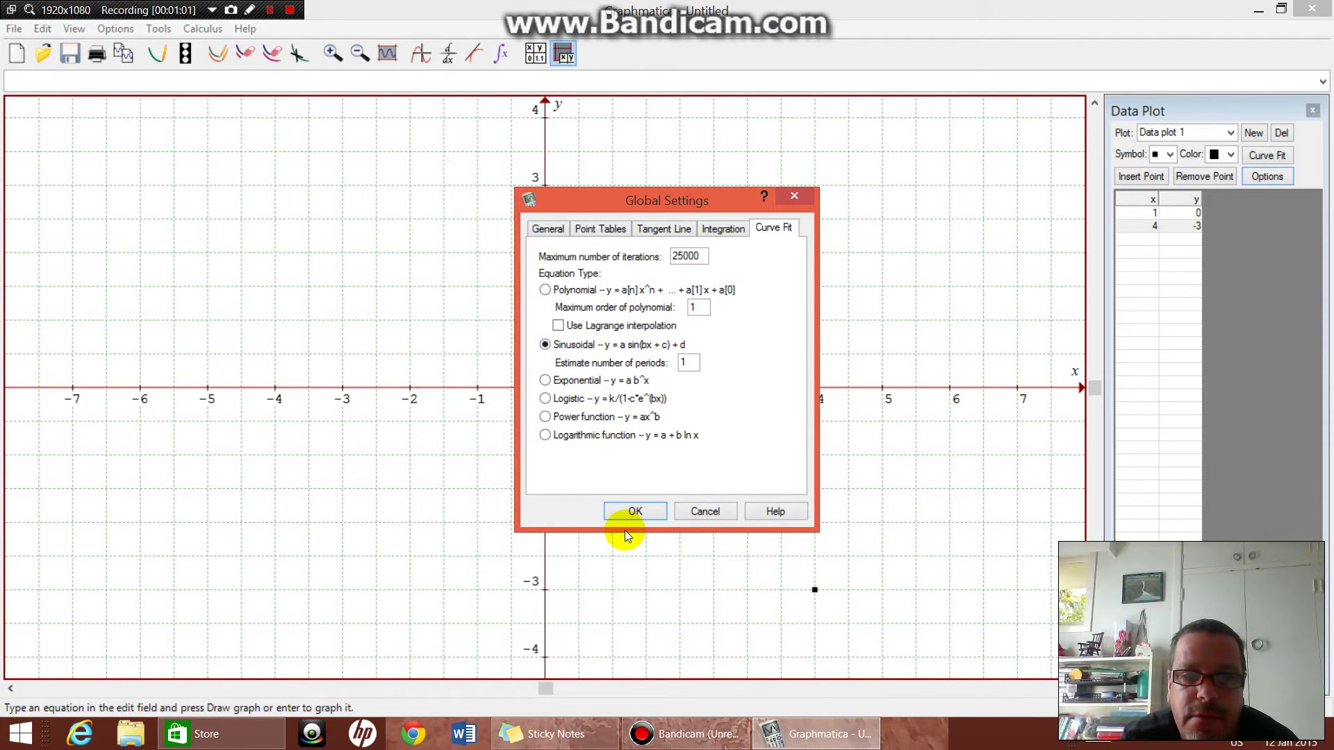
- Fit a sine curve through (1, 0) and (4, -3), select it, and reopen the curve-fit settings
click(631, 512)
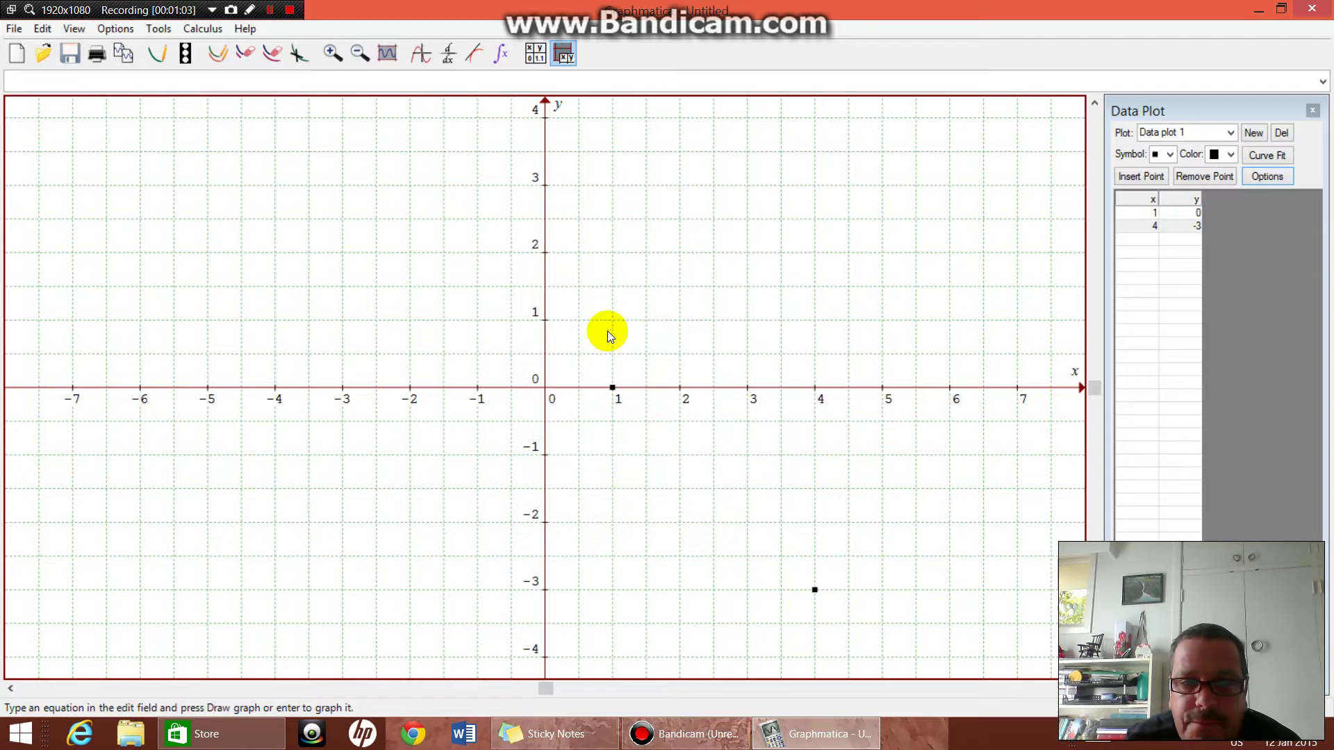
click(1266, 156)
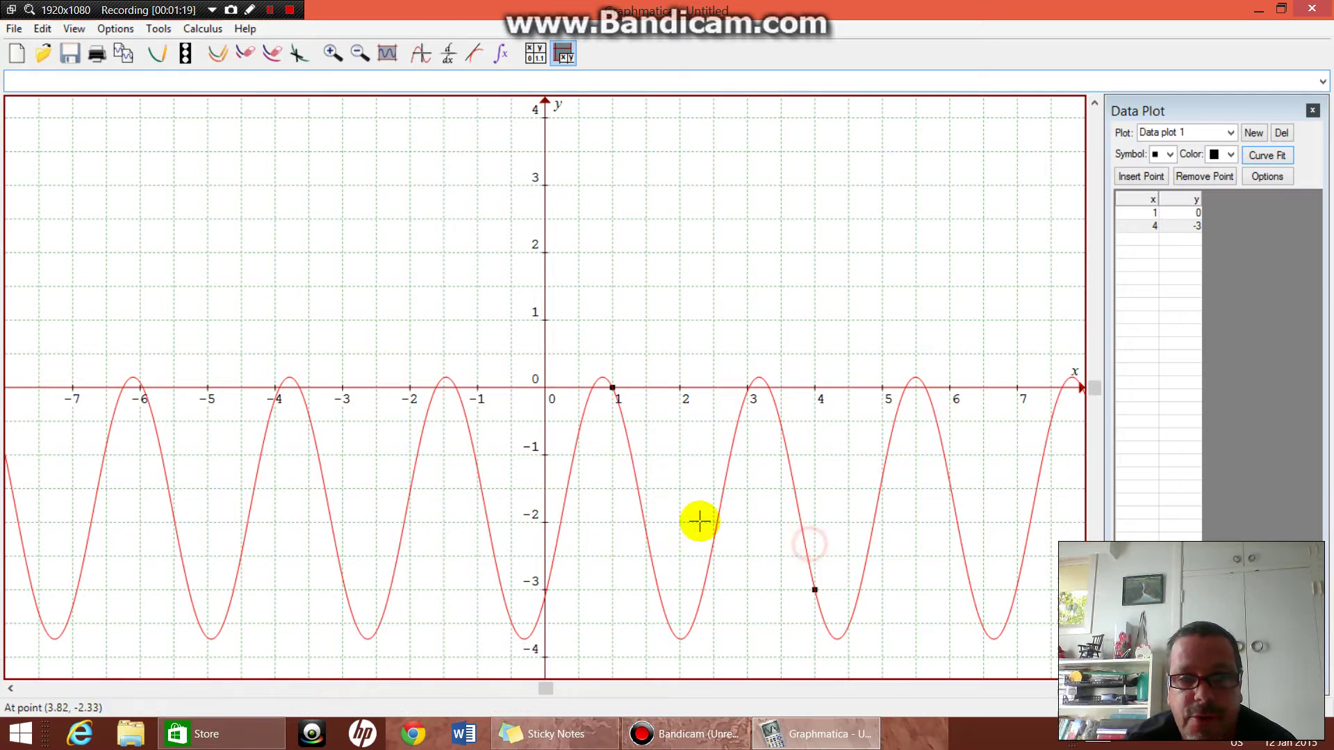
click(610, 383)
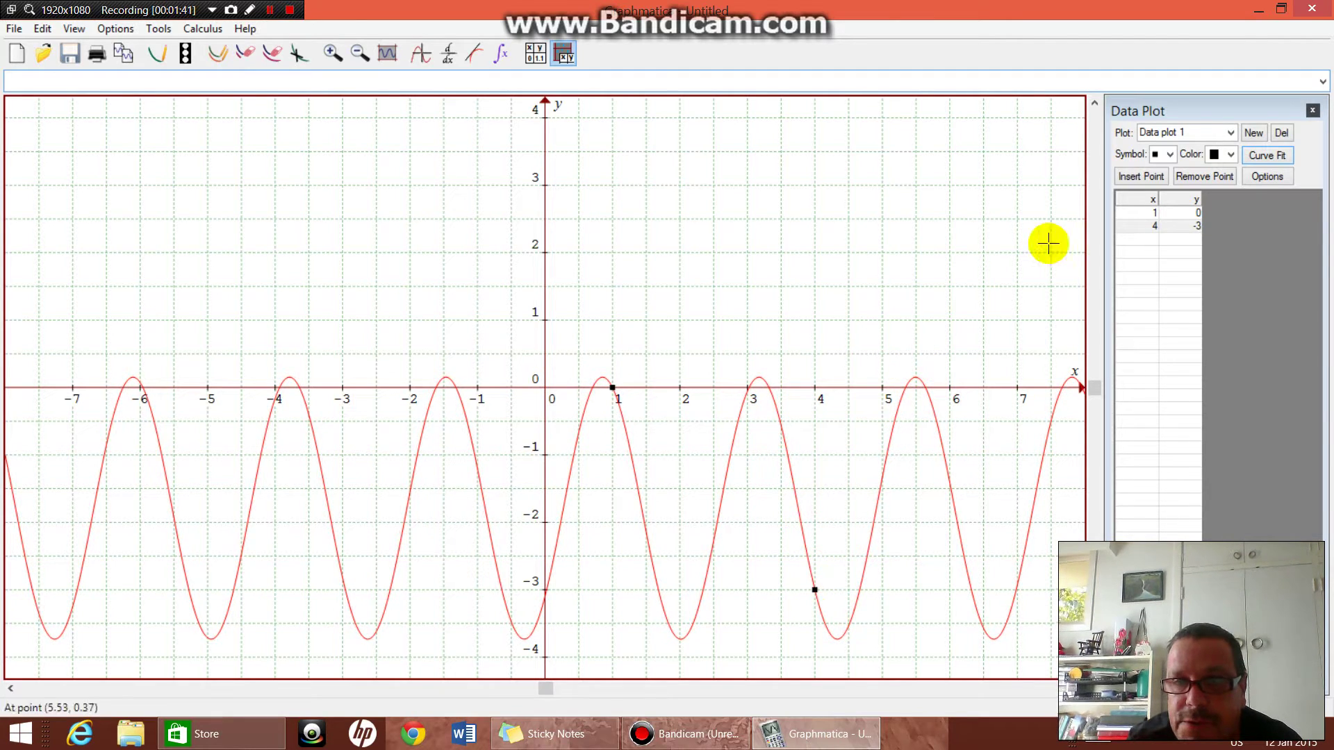
click(1268, 176)
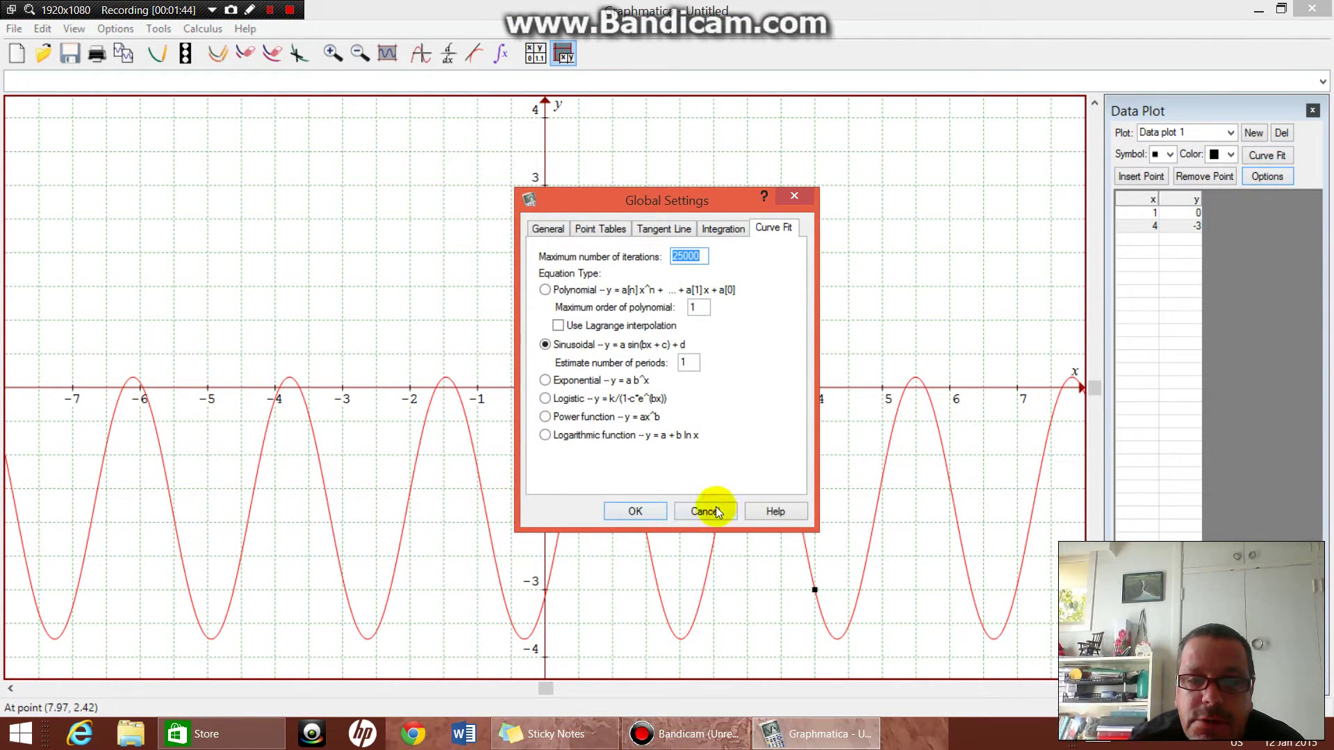
- Erase the sine curve and set the curve fit to a polynomial of maximum order 1
click(702, 512)
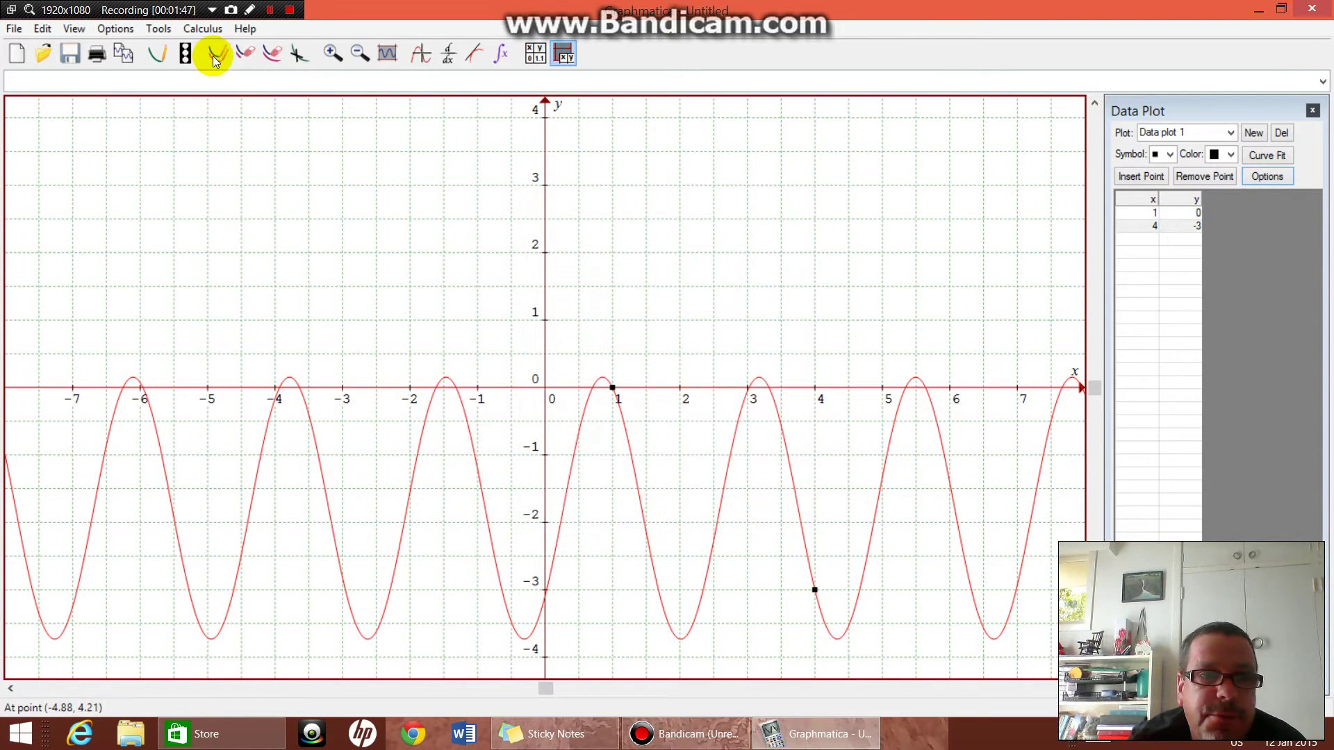
click(242, 54)
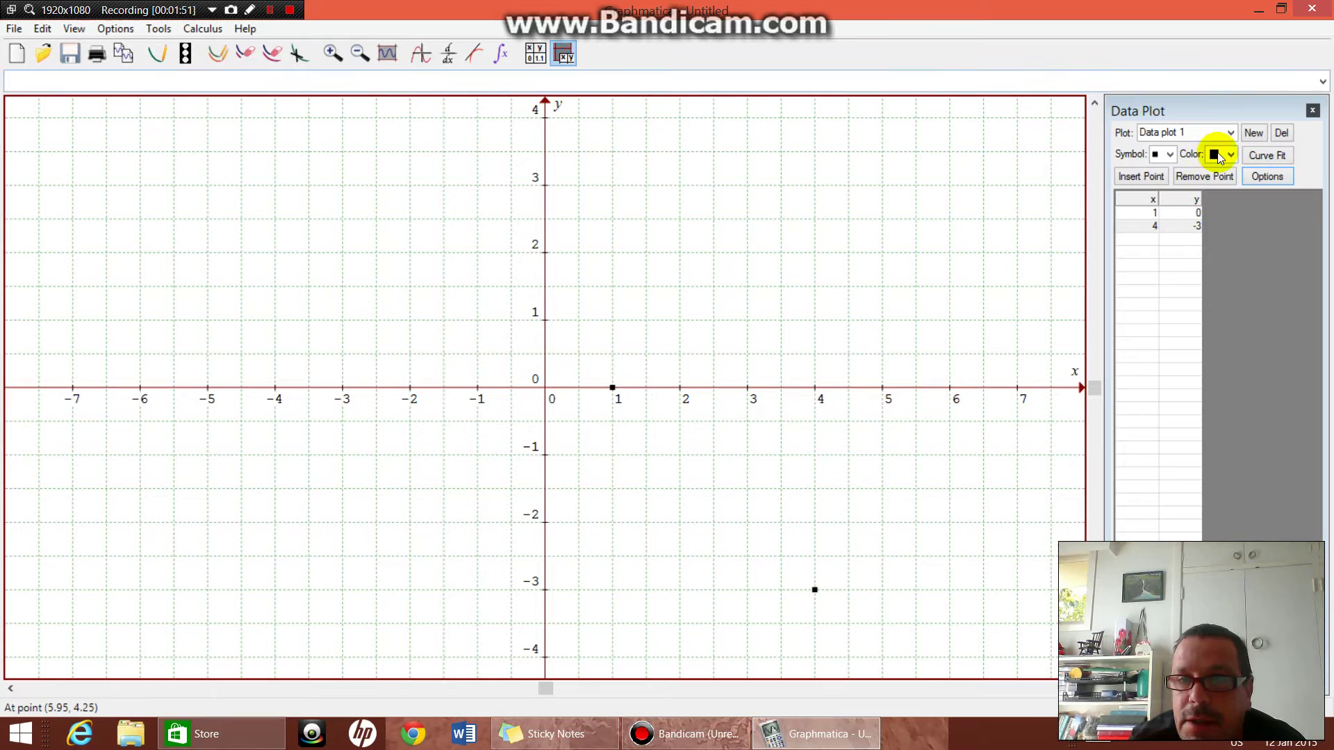
click(1267, 178)
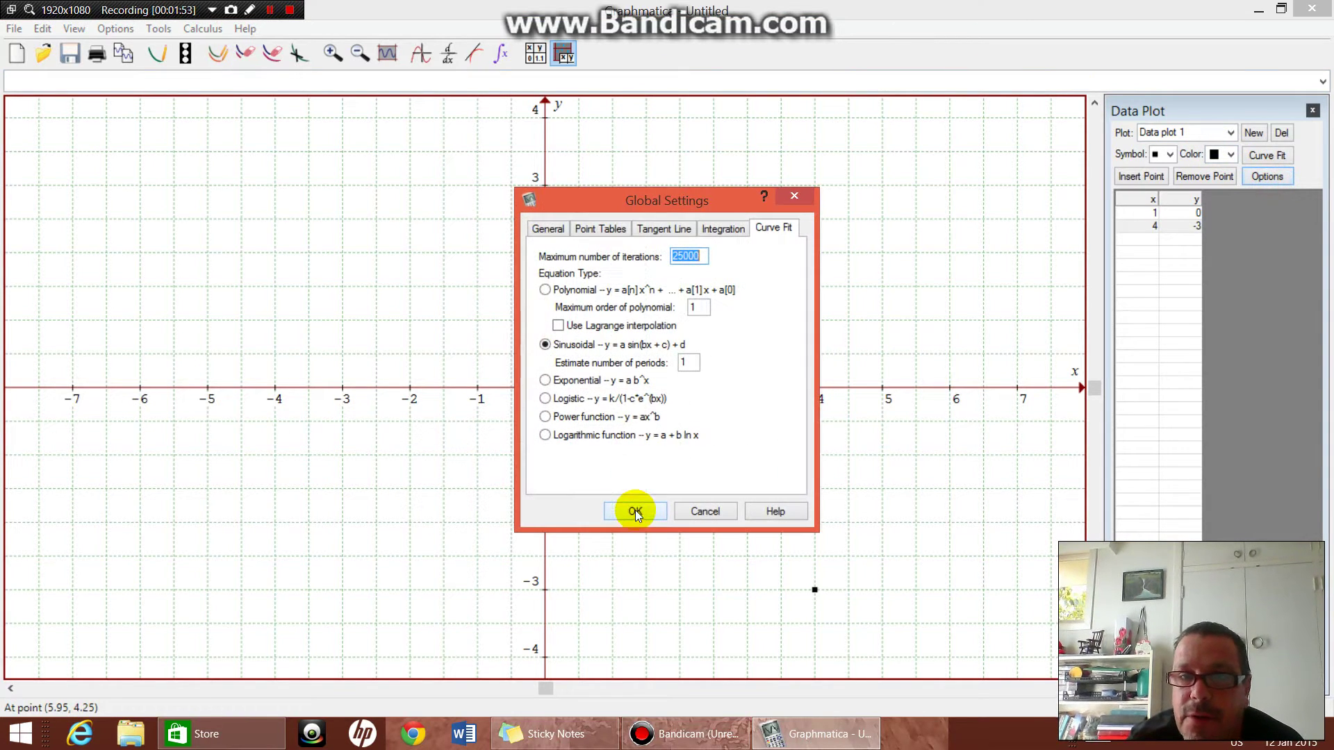
click(546, 291)
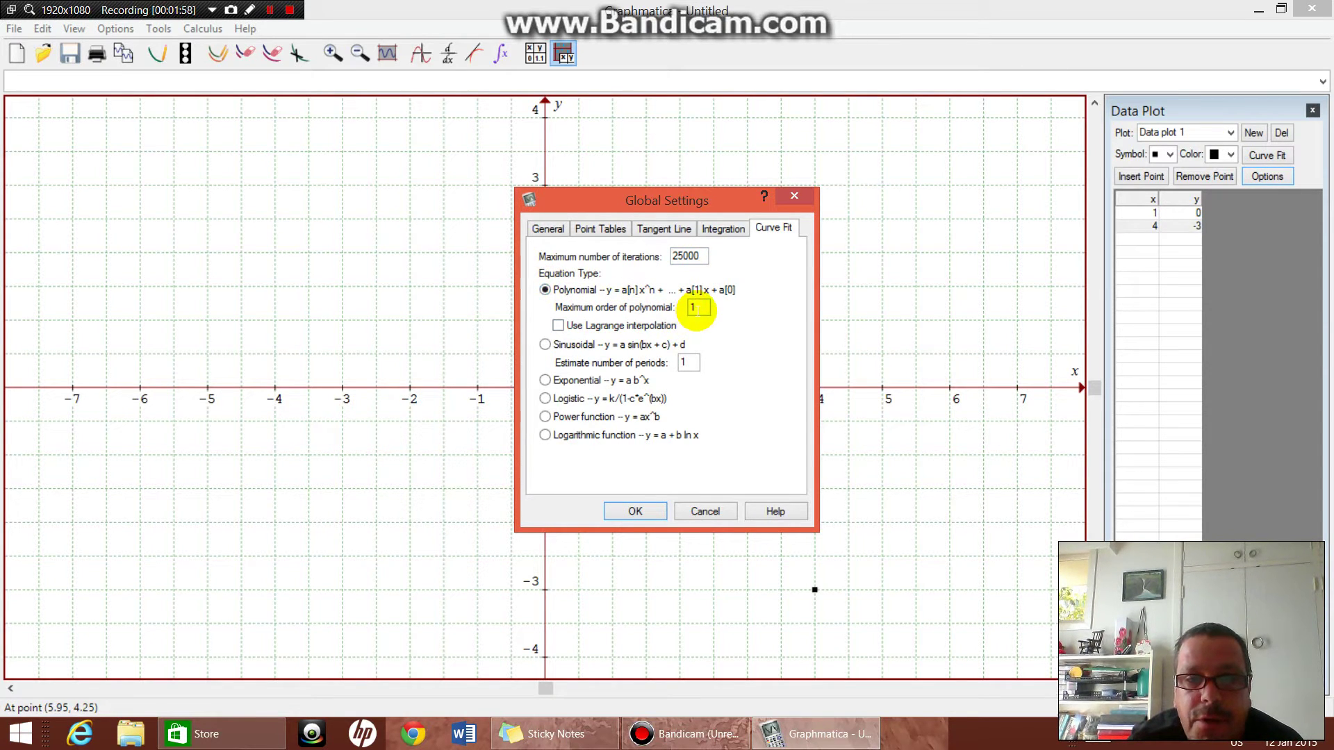
click(696, 308)
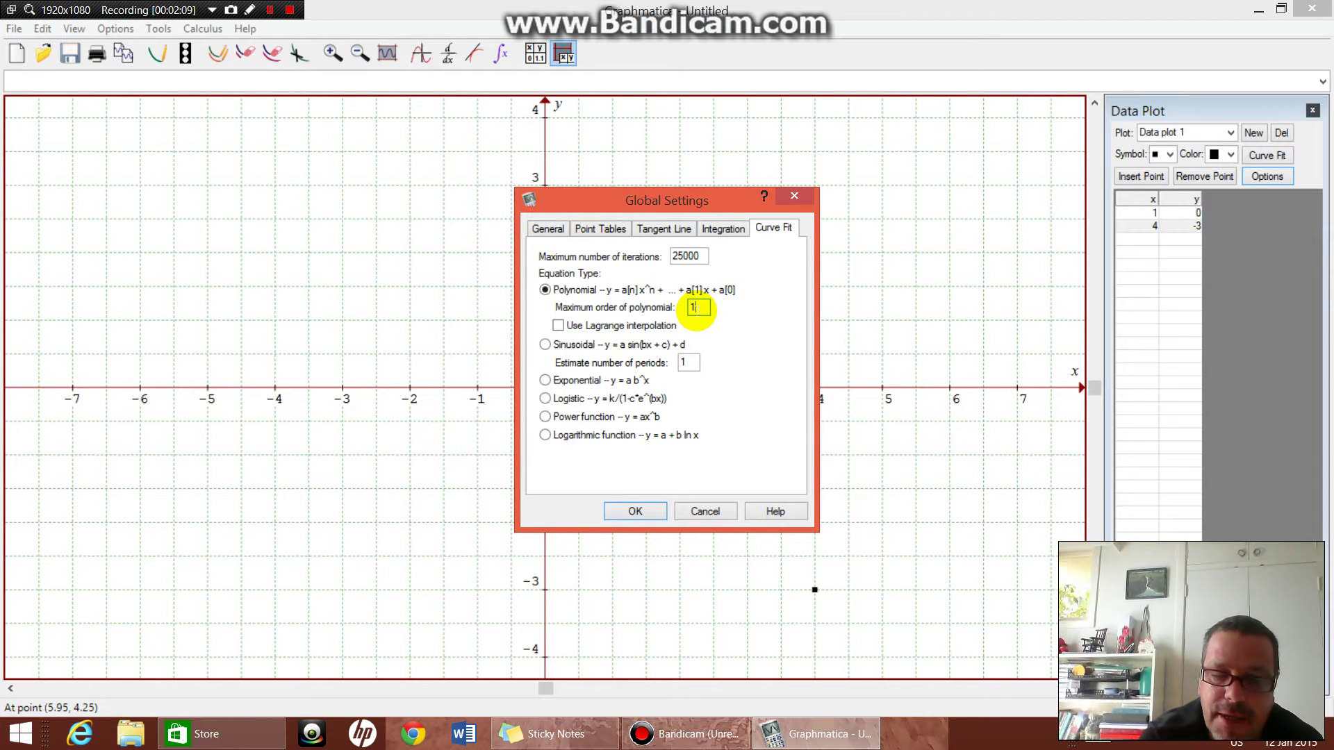
key(BackSpace)
text(6)
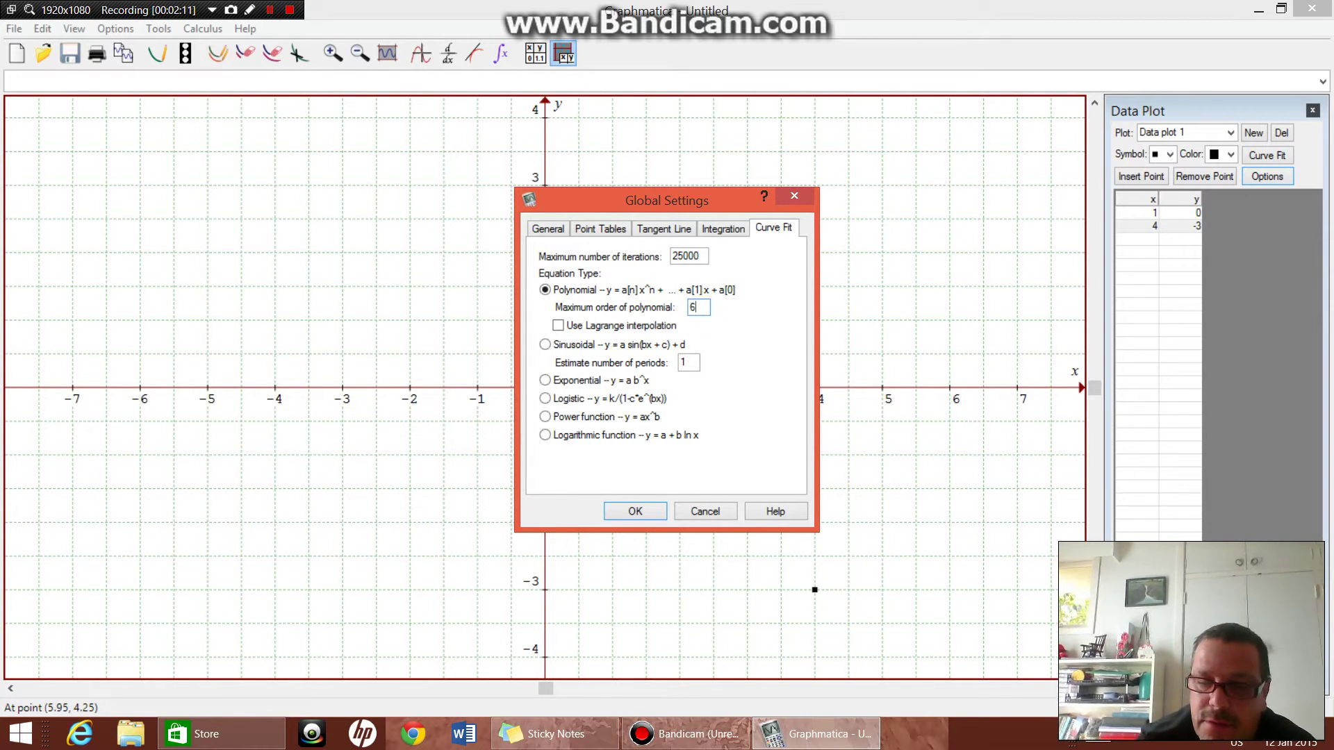
key(BackSpace)
text(1)
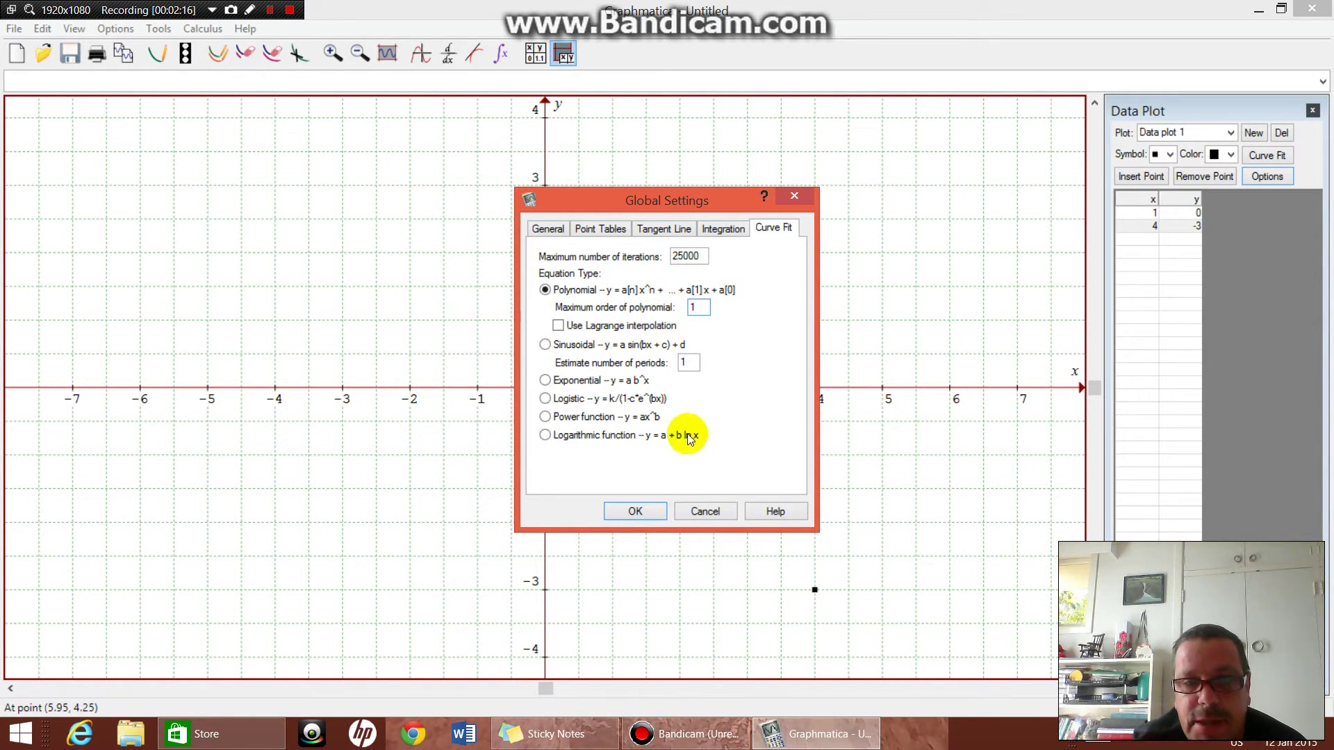
click(646, 512)
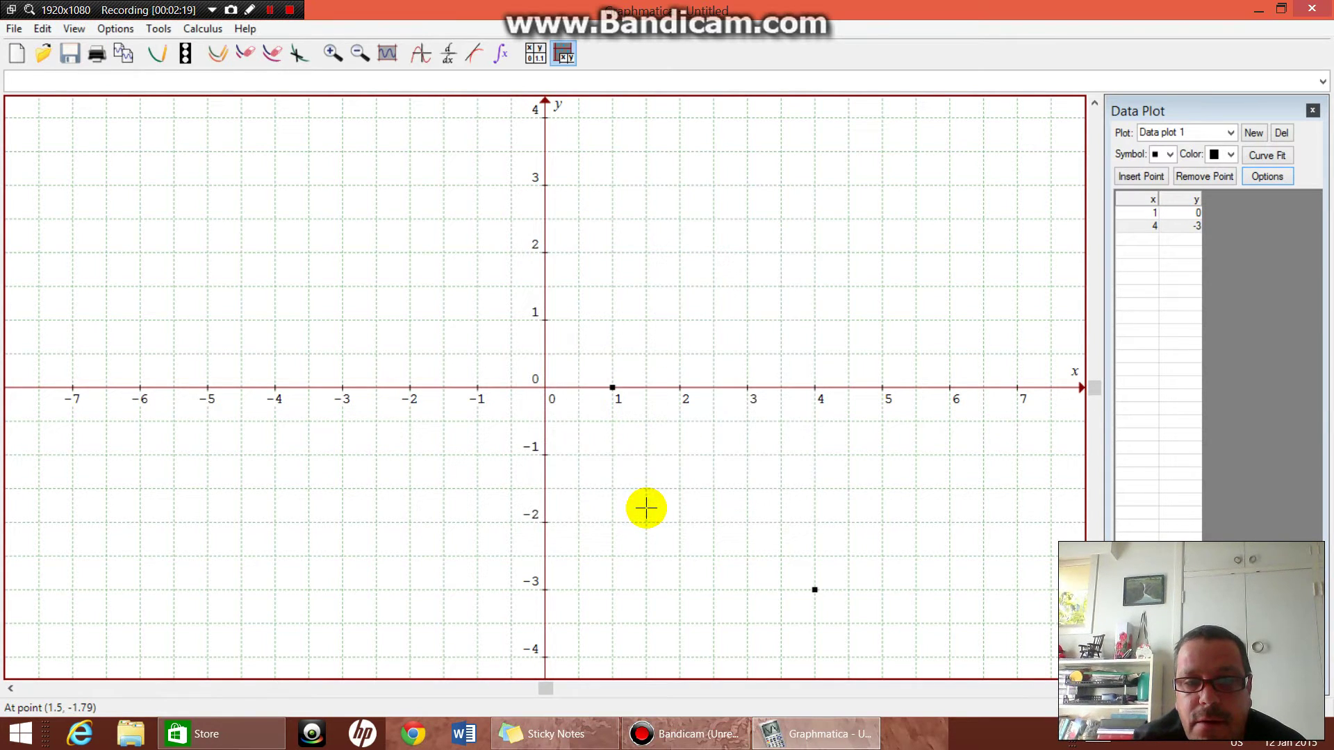
- Fit a straight line through both points and type the circle equation (x-2)^2+(y+1)^2=4
click(1268, 156)
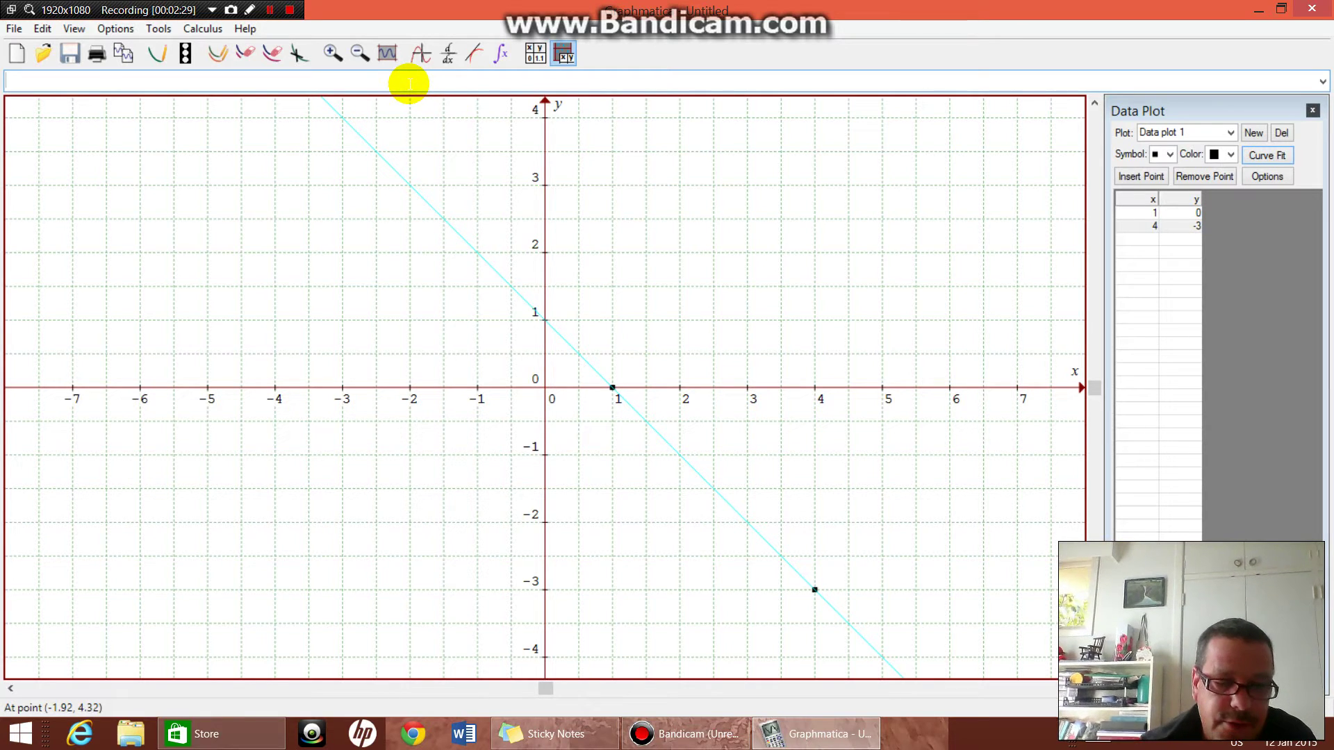
text((x)
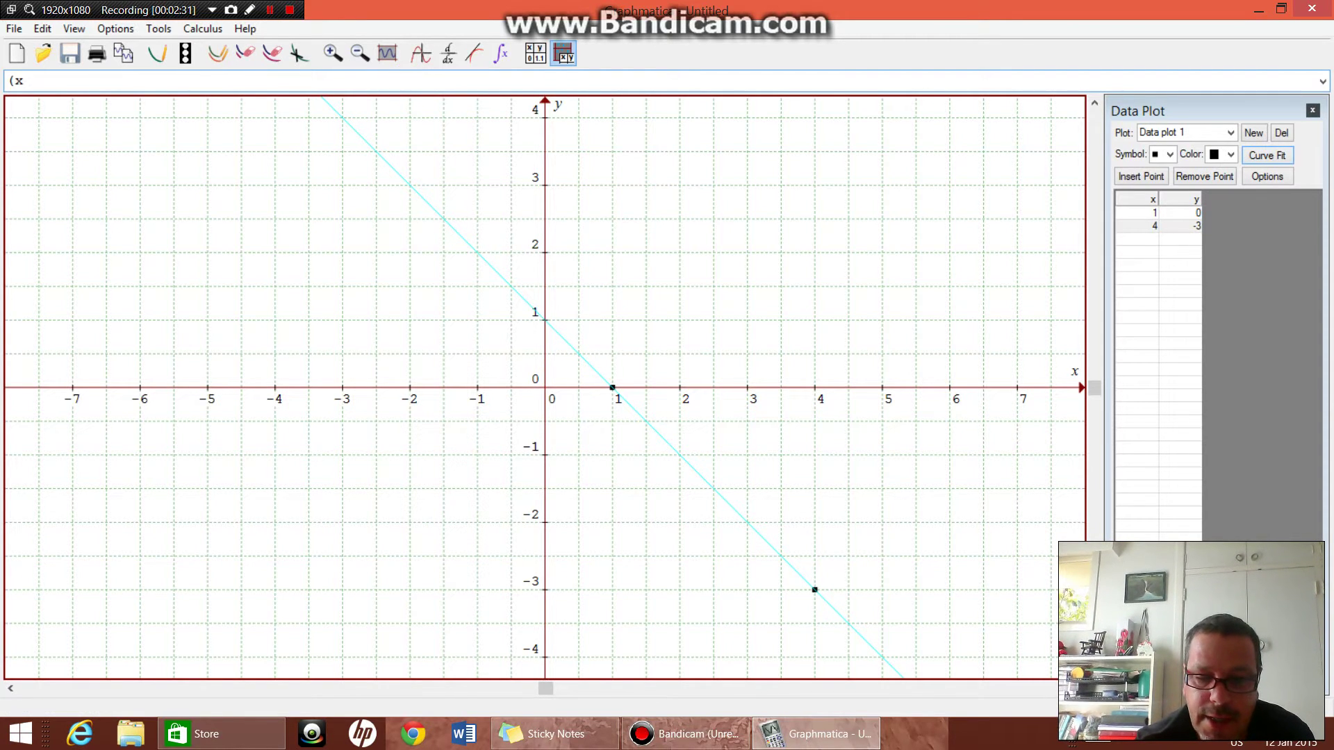
text(-2))
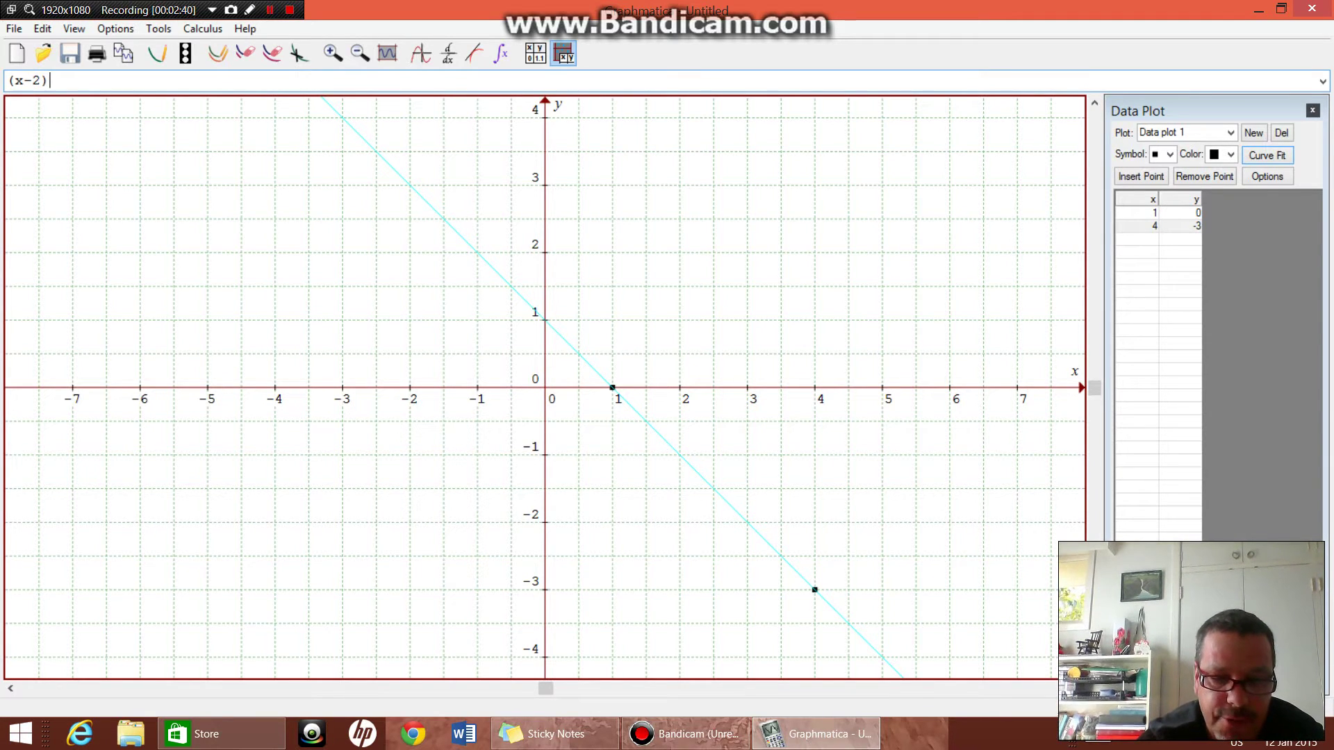
text(^)
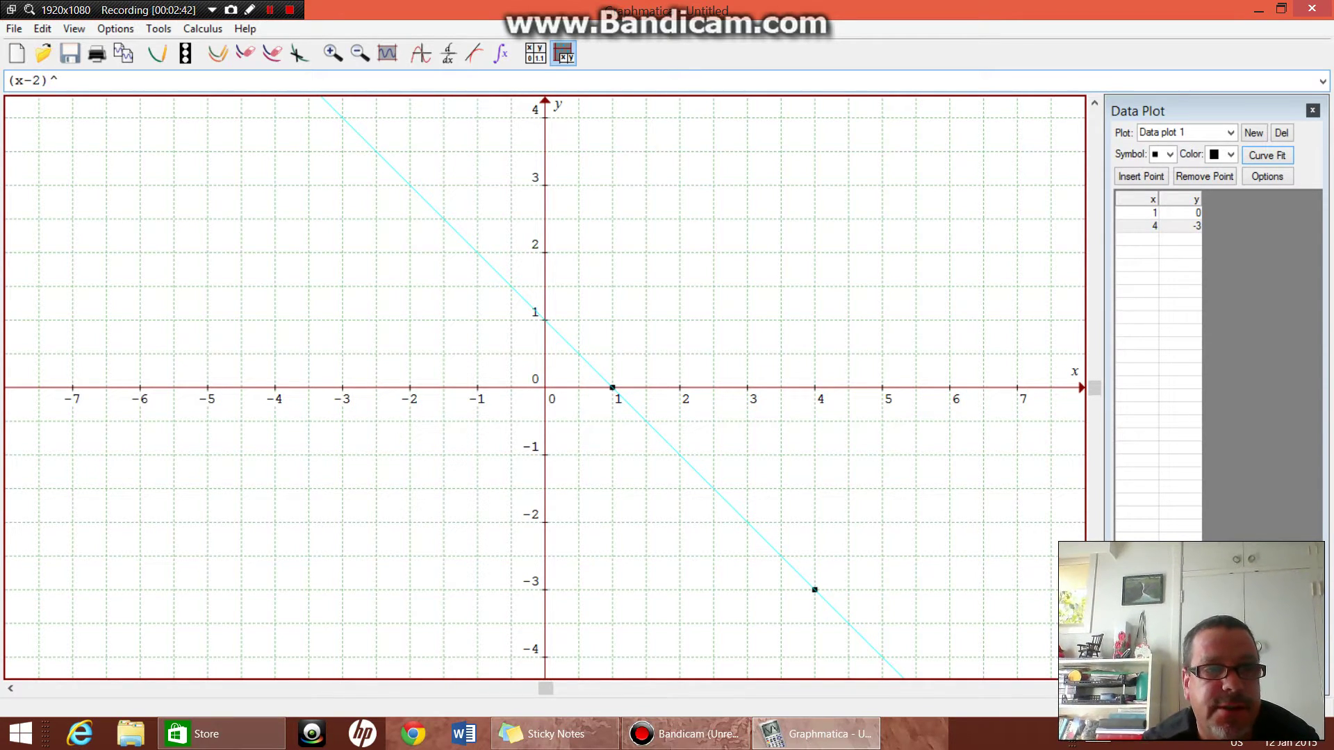
text(2)
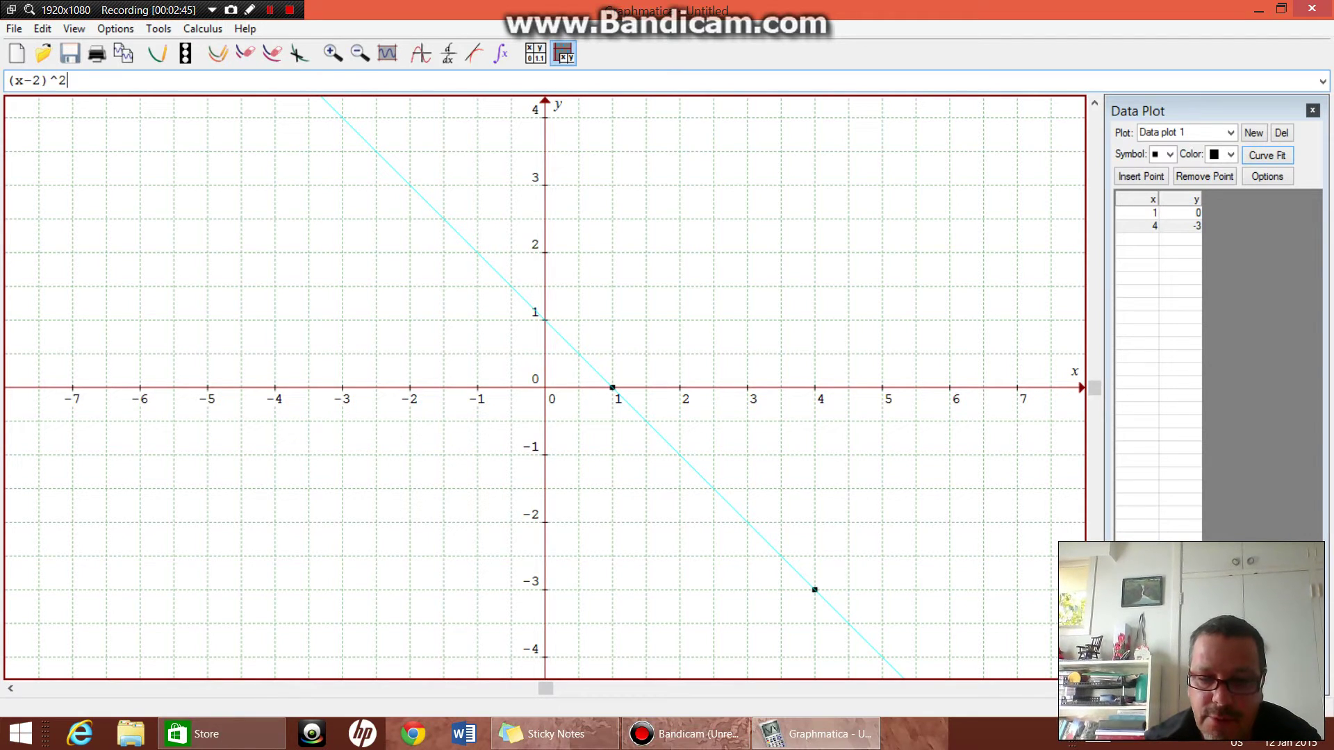
text(+)
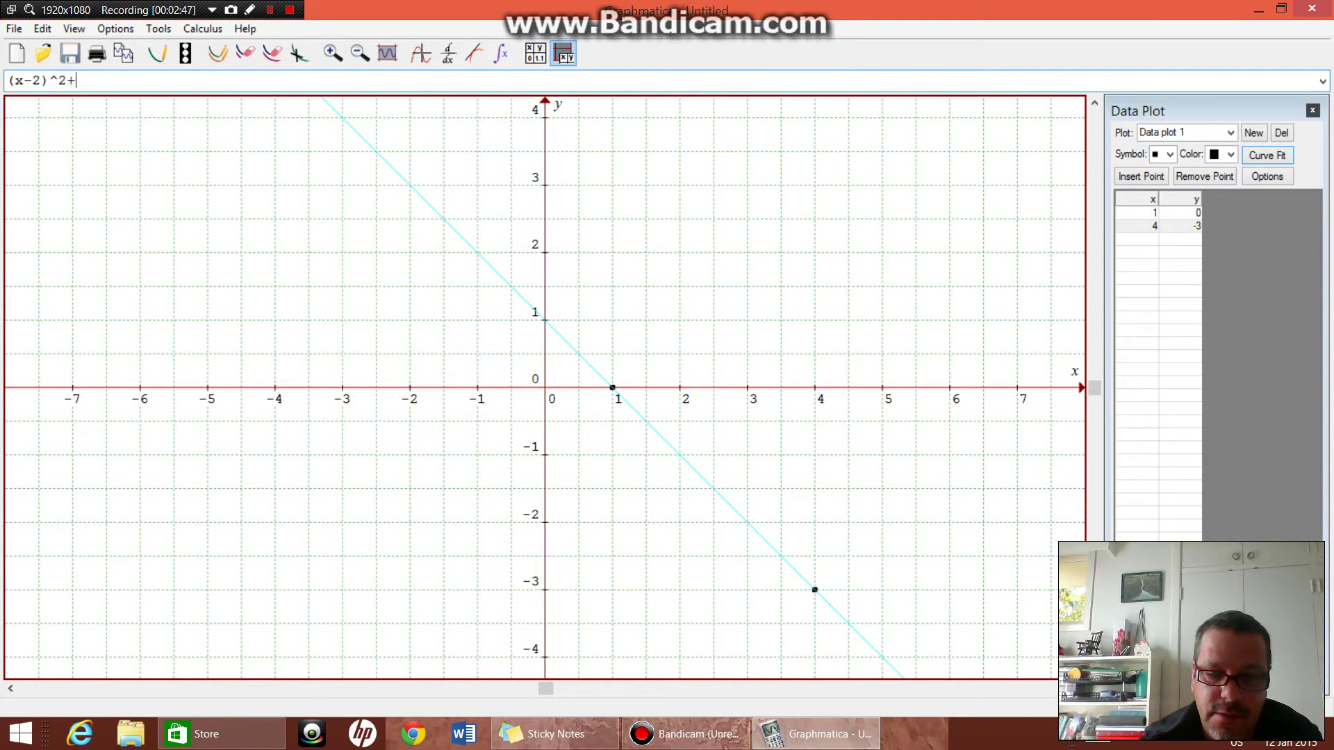
text((y+10)
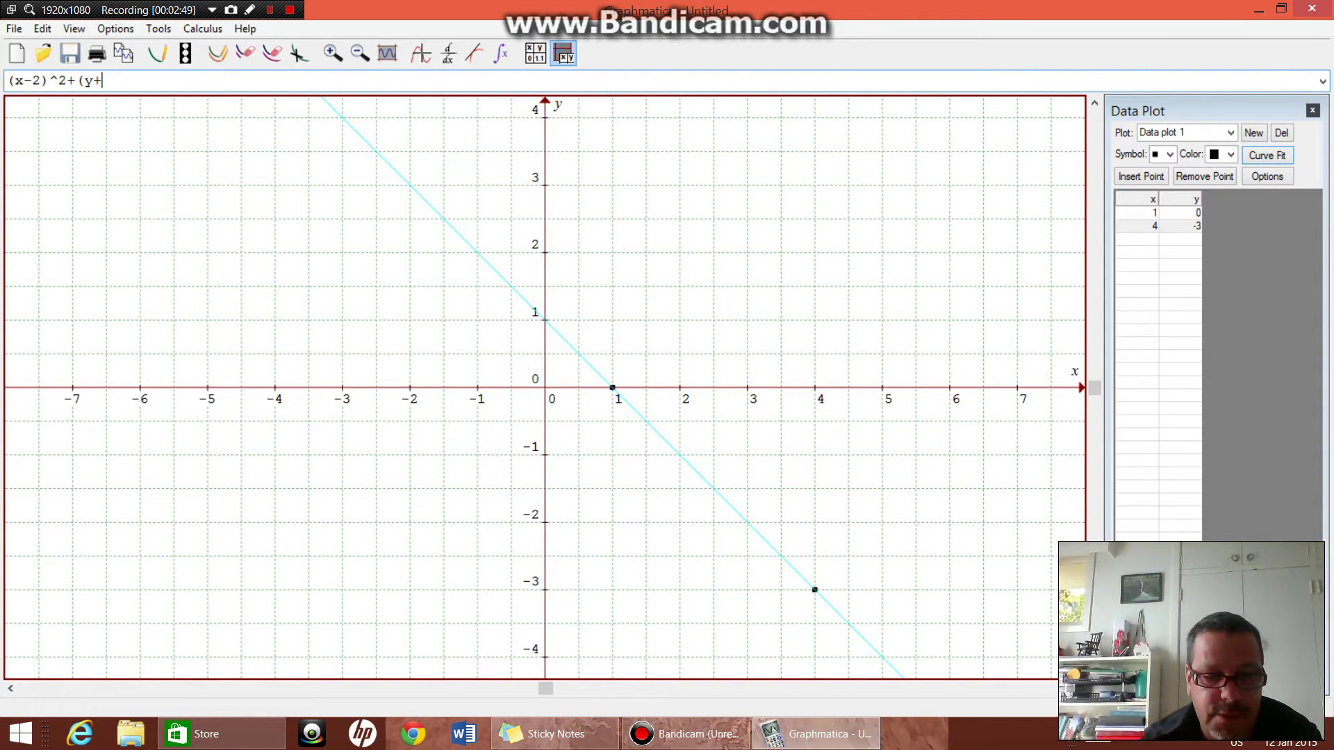
text(^)
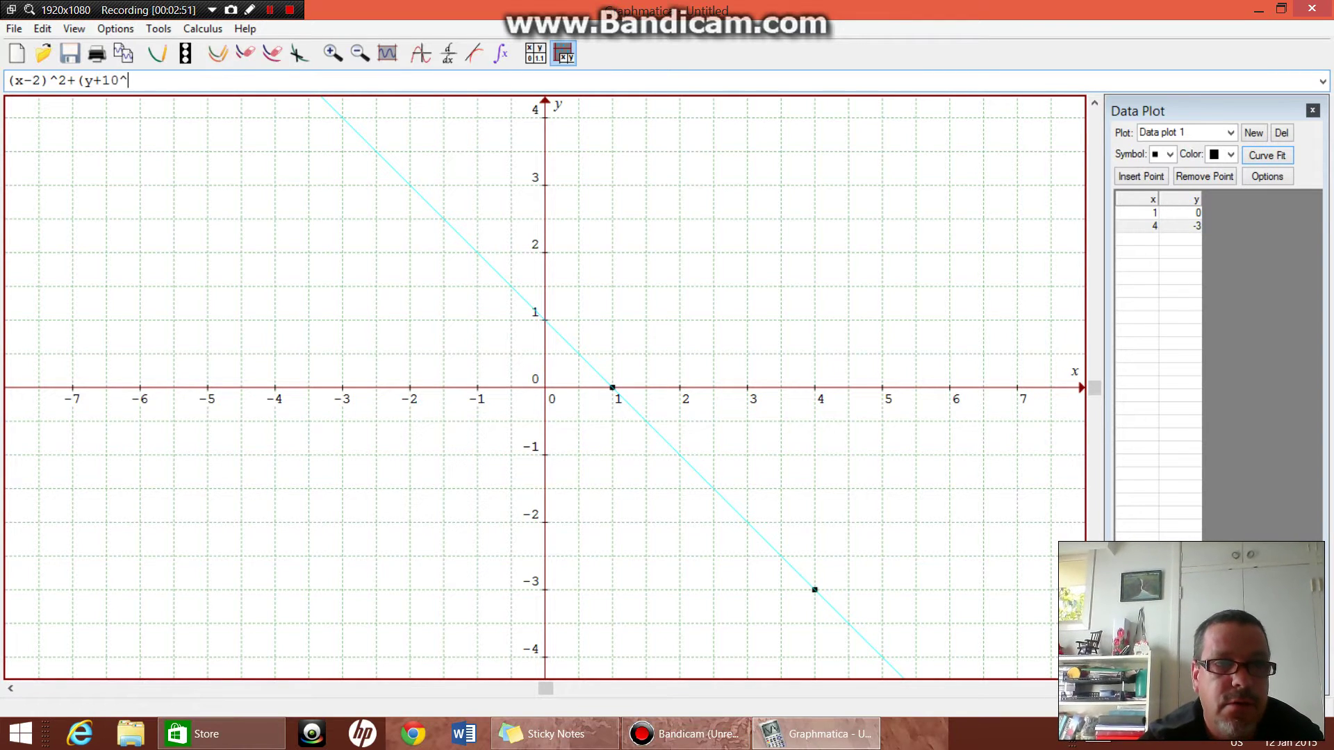
key(BackSpace)
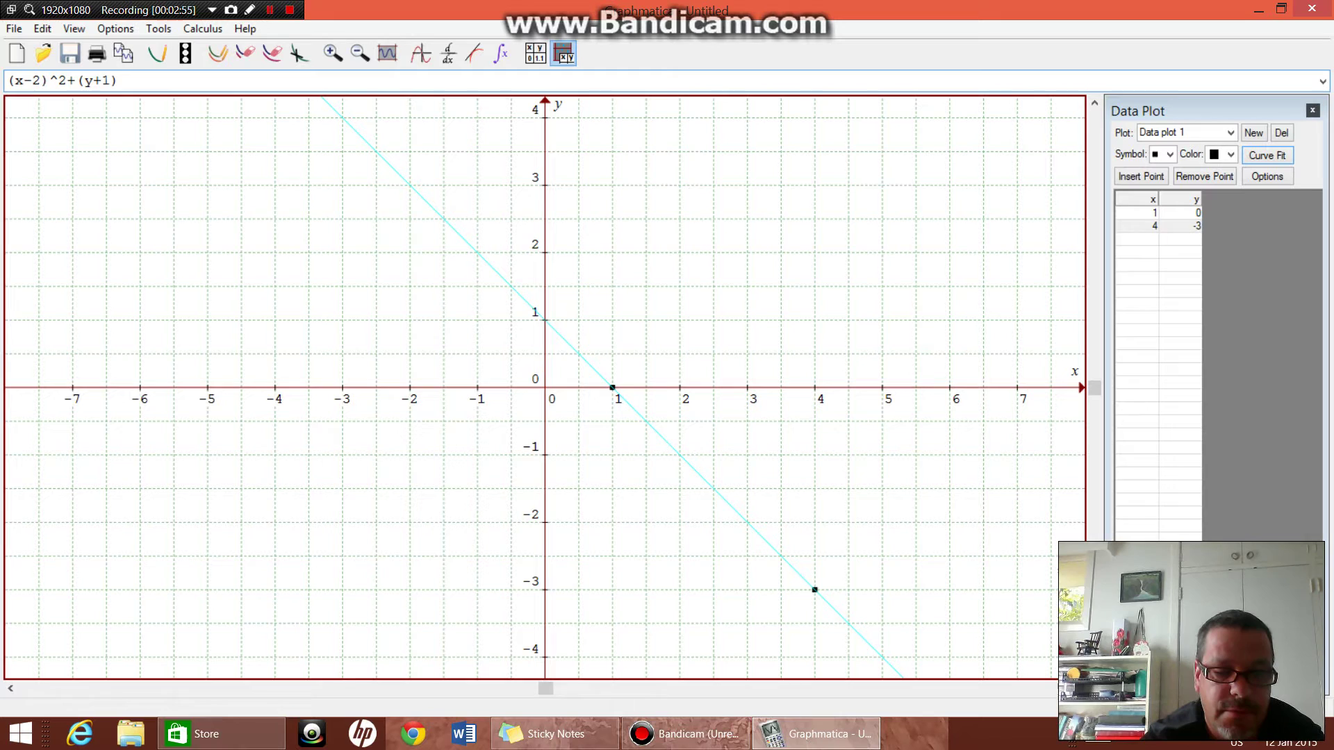
text(^2)
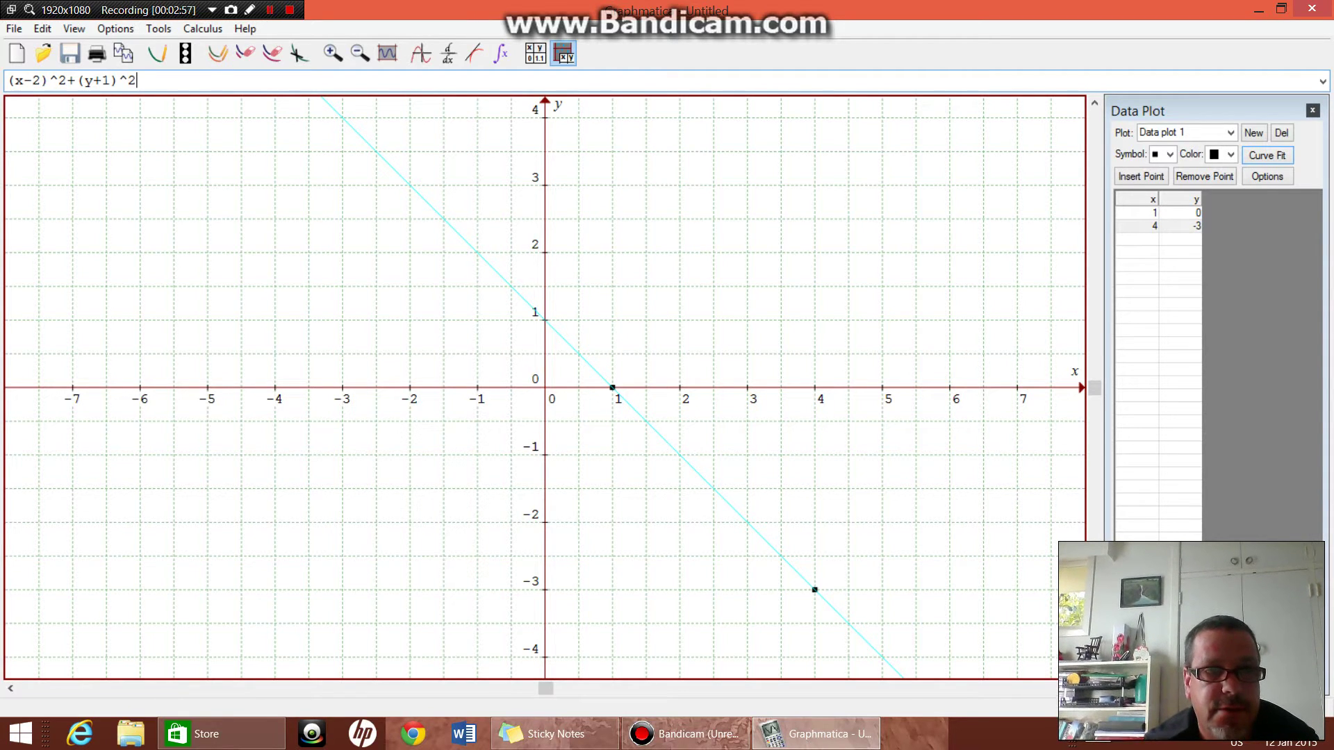
text(=4)
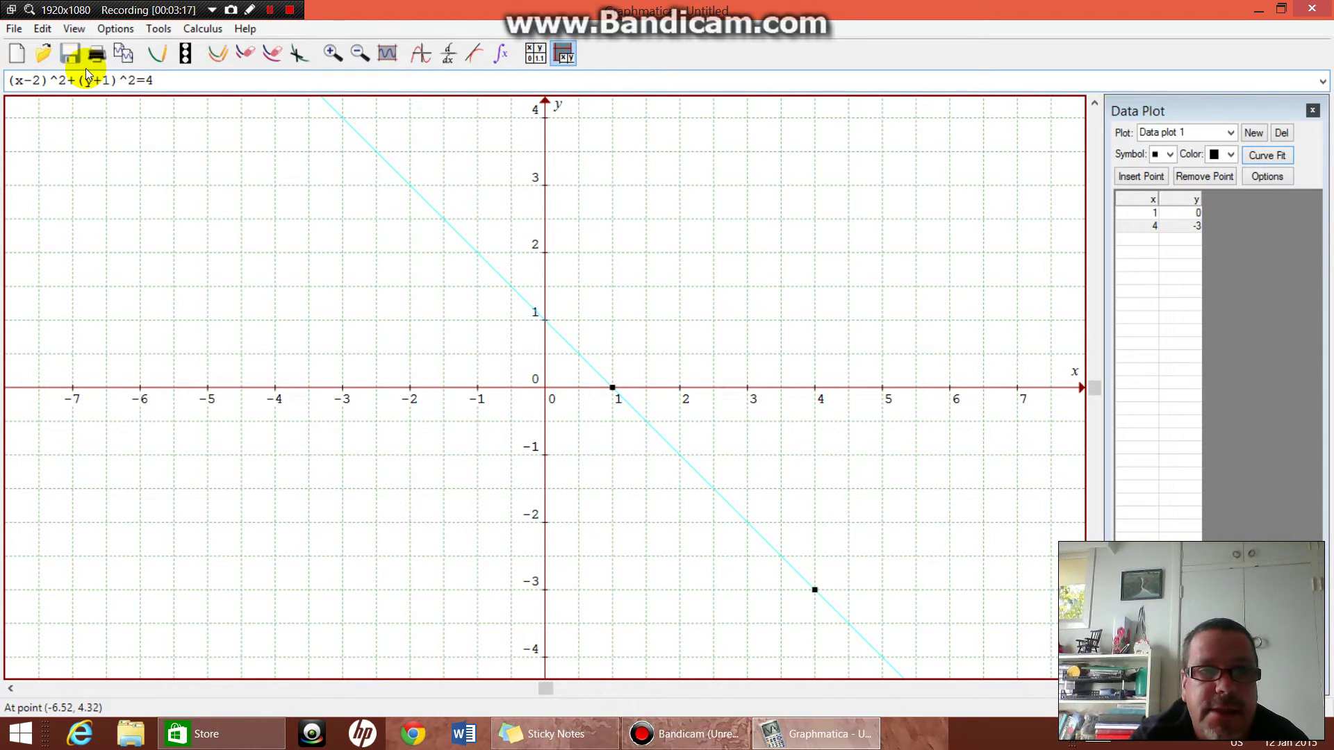
key(Return)
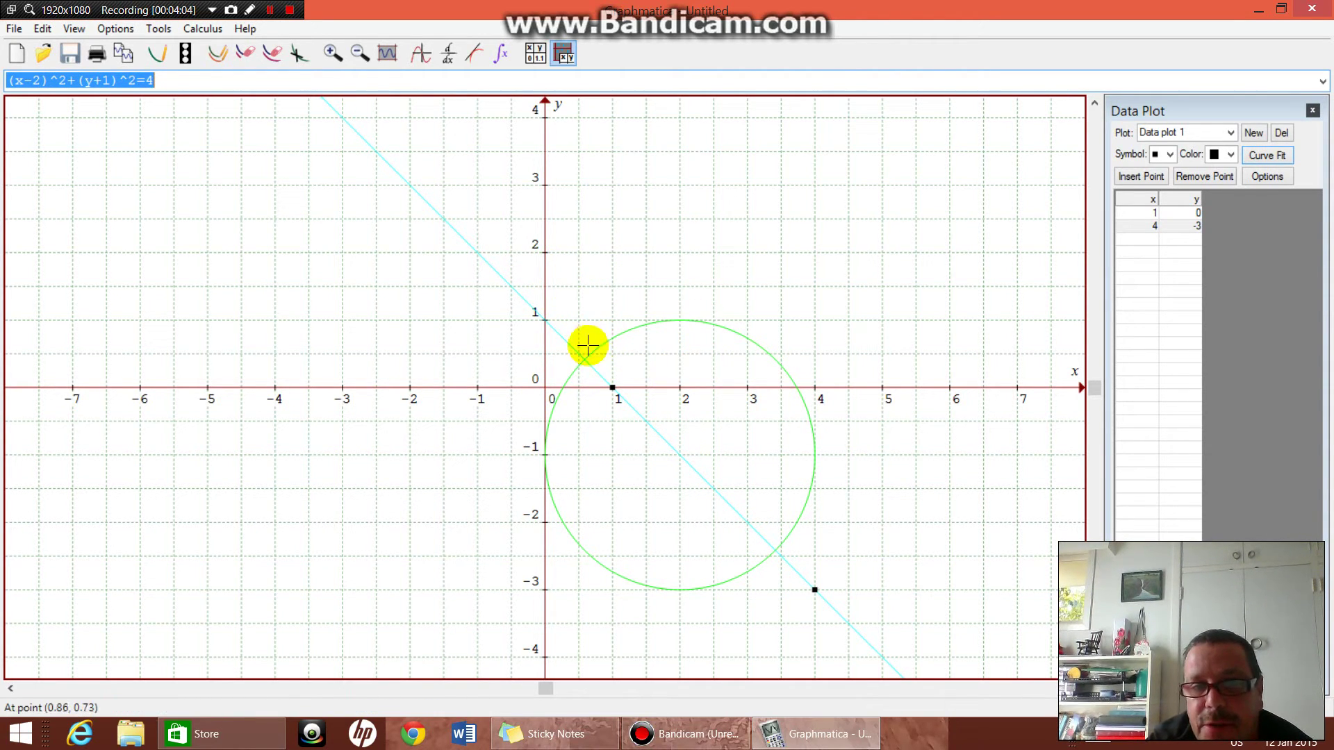
click(588, 356)
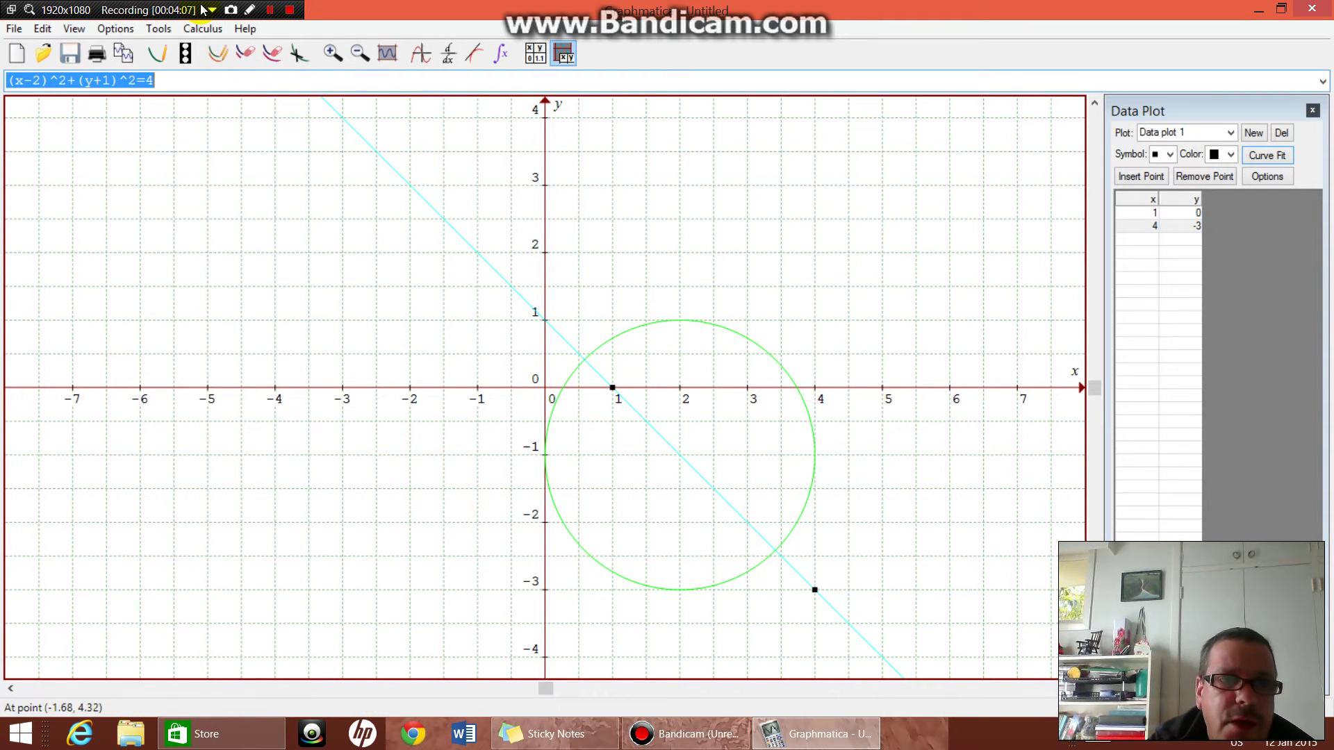
- Print the graph via File > Print with the default print options
click(14, 29)
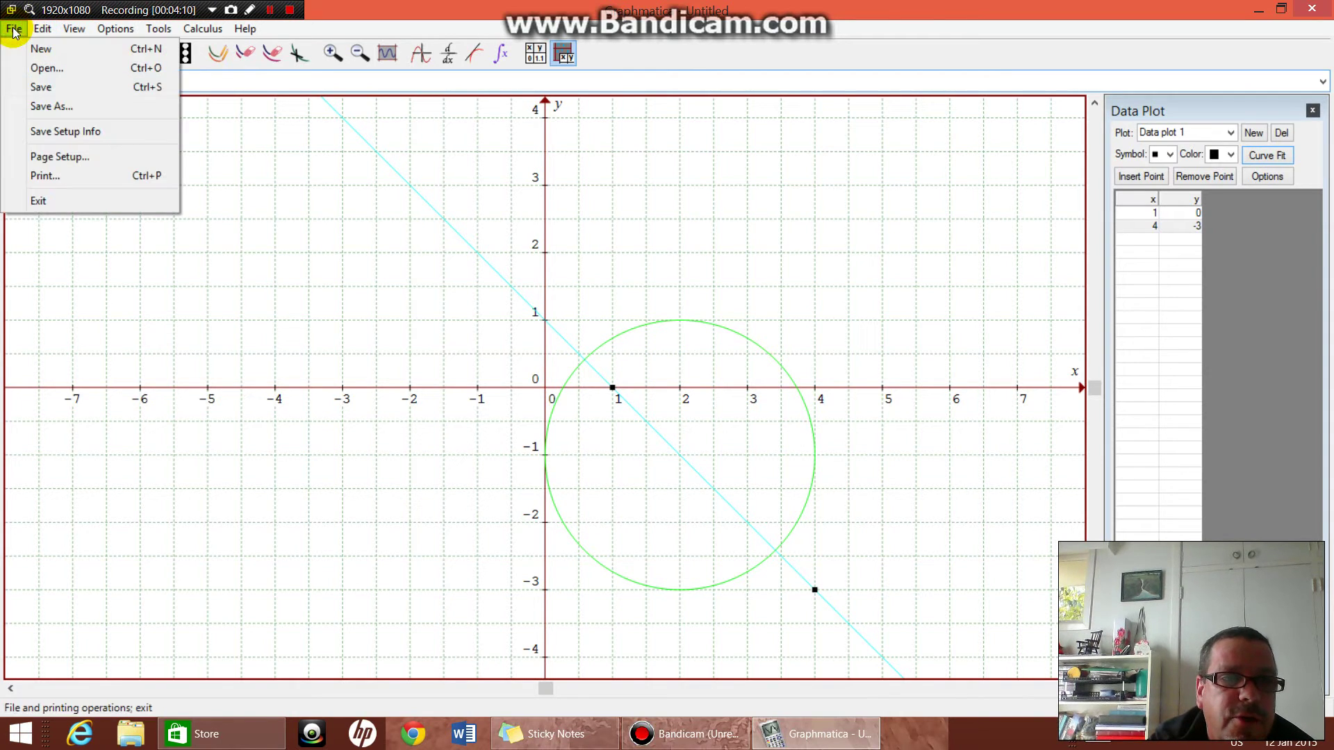
click(44, 171)
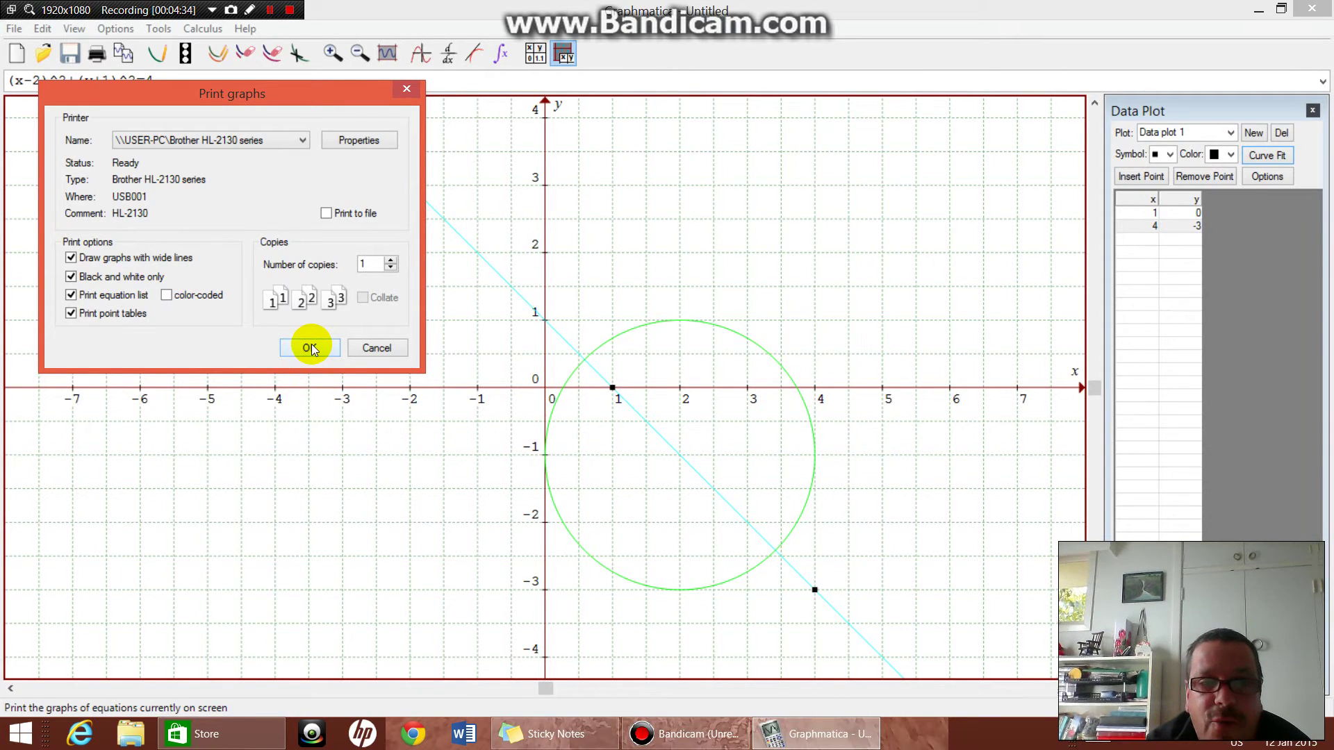
click(309, 347)
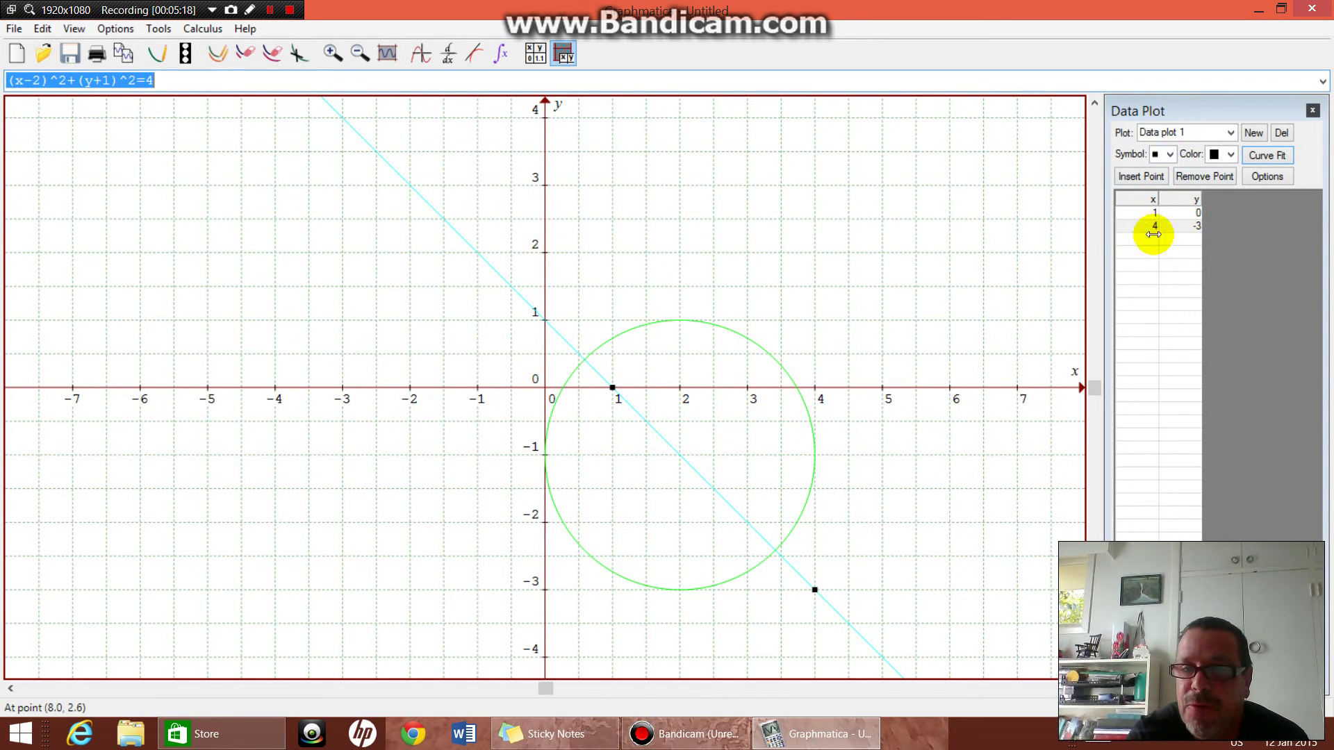
- Close the curve-fit settings unchanged, then exit Graphmatica with Alt+F4
click(1264, 177)
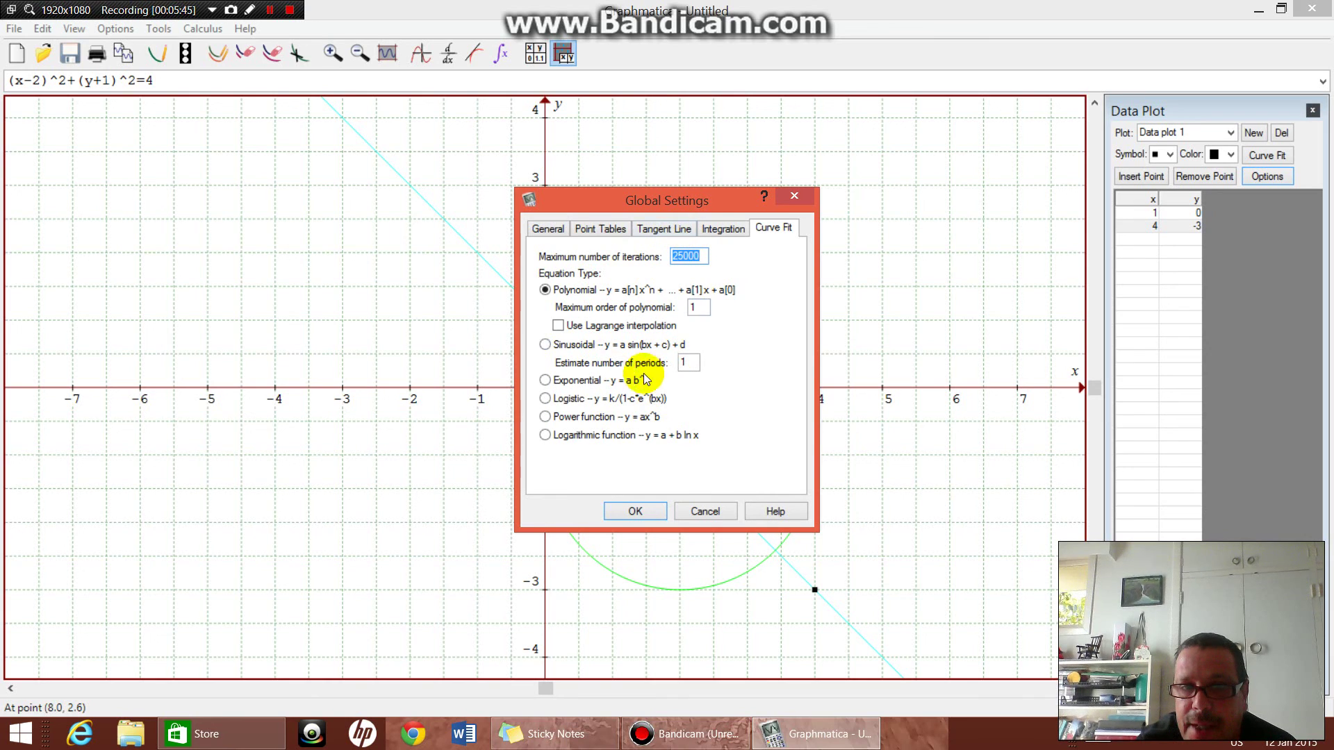
click(634, 511)
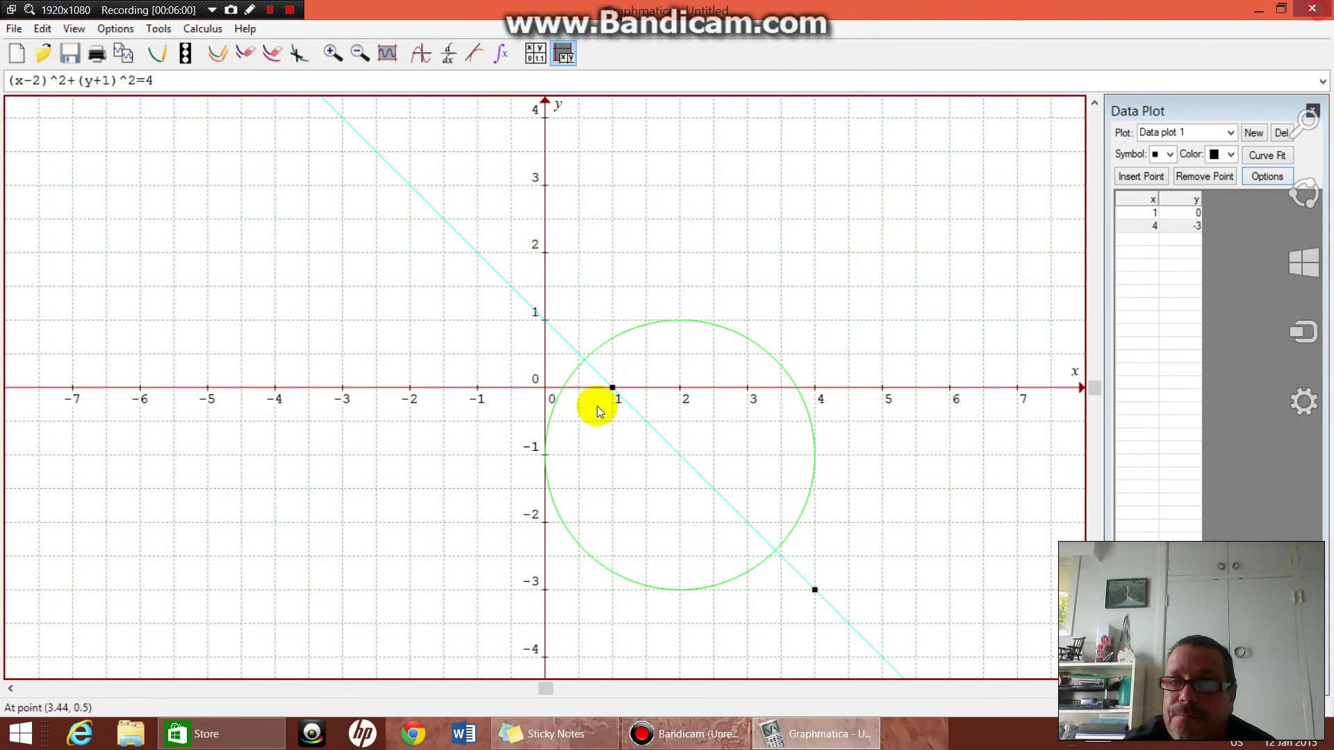
key(alt+F4)
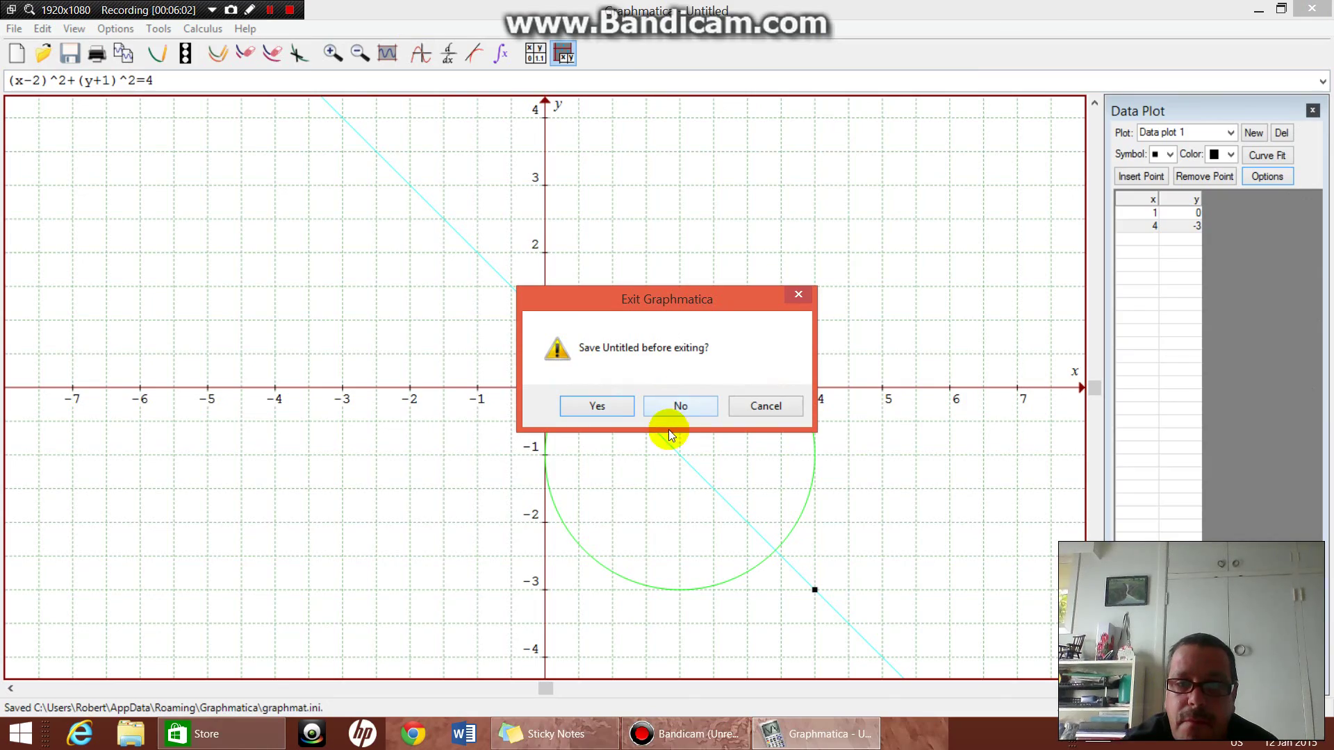